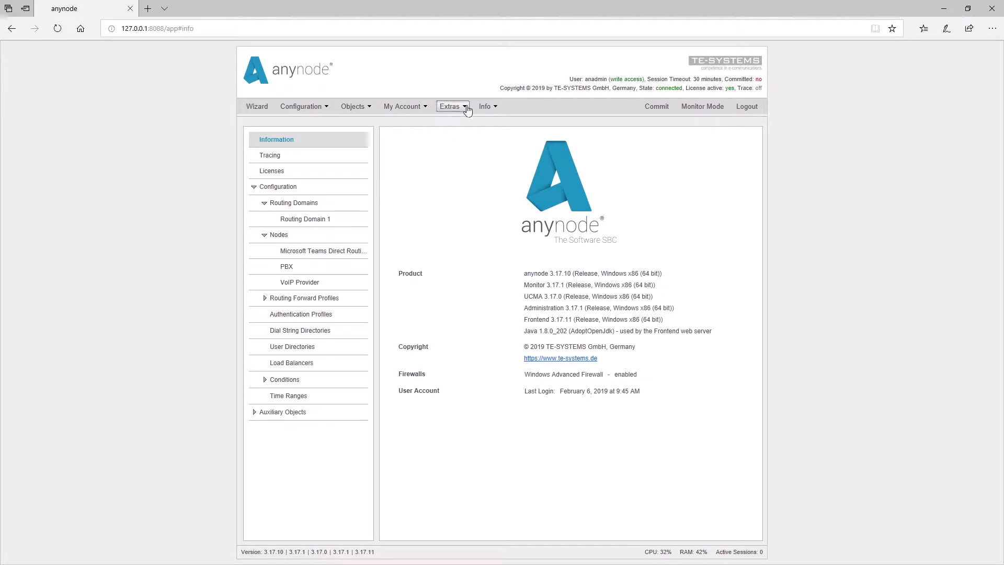
# Open the user, role and policy management and view the permissions of the built-in Call History Exporter role
pyautogui.moveTo(475, 119)
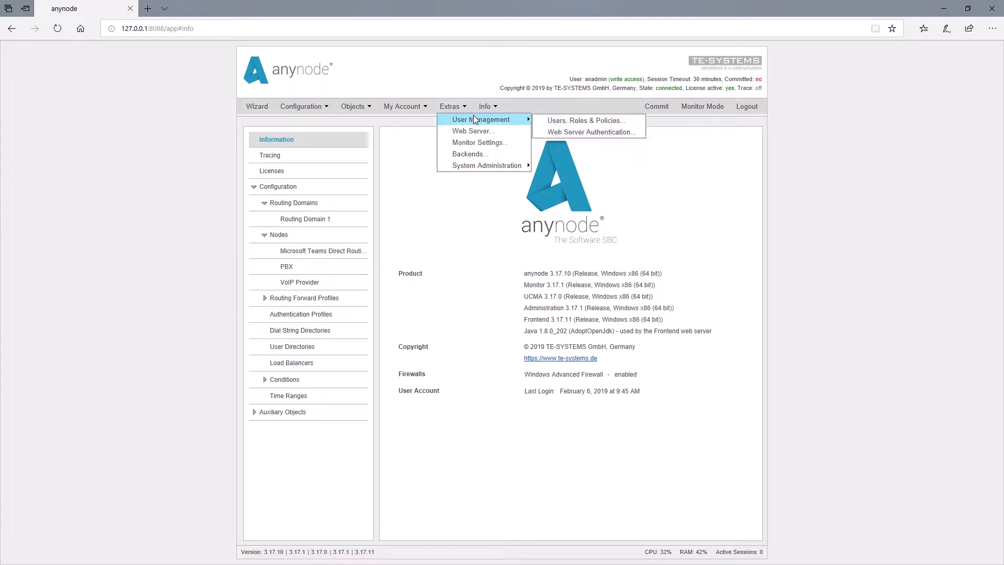
pyautogui.click(583, 121)
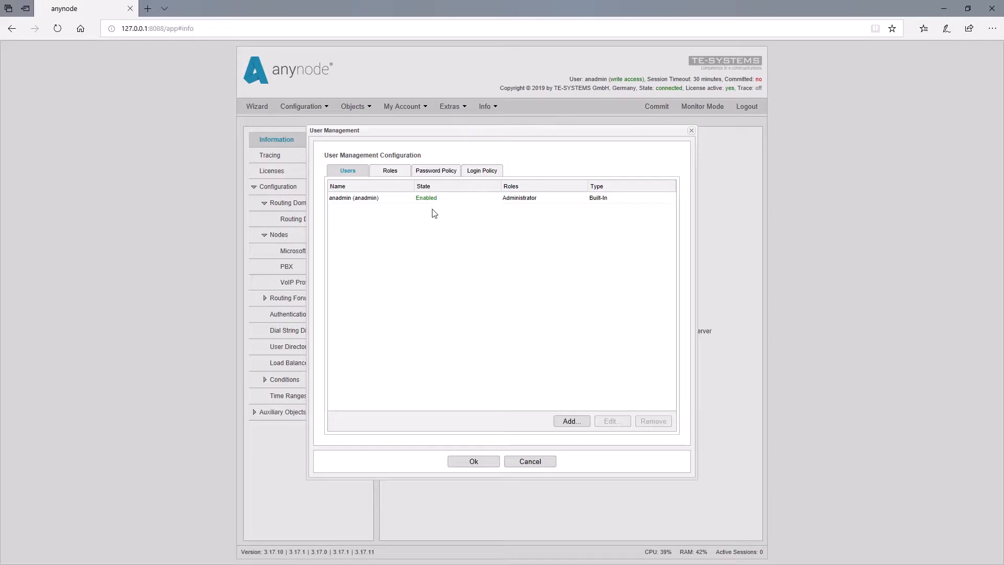
pyautogui.click(392, 173)
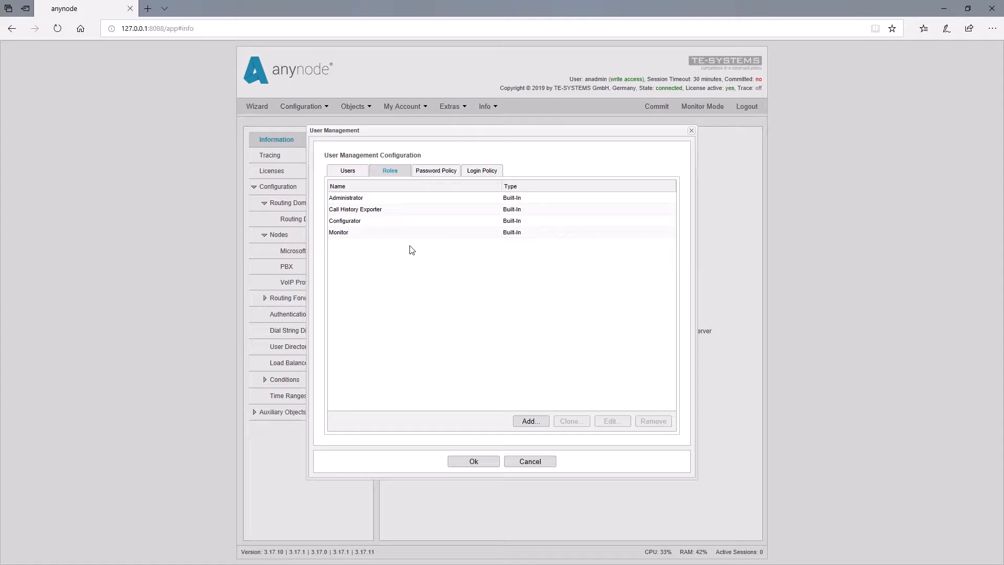
pyautogui.click(378, 211)
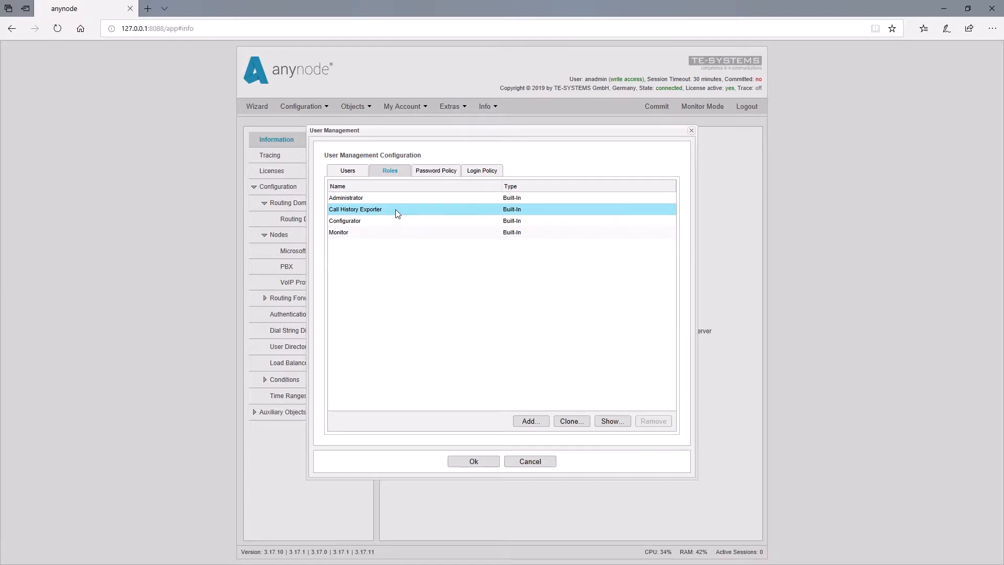
pyautogui.doubleClick(397, 211)
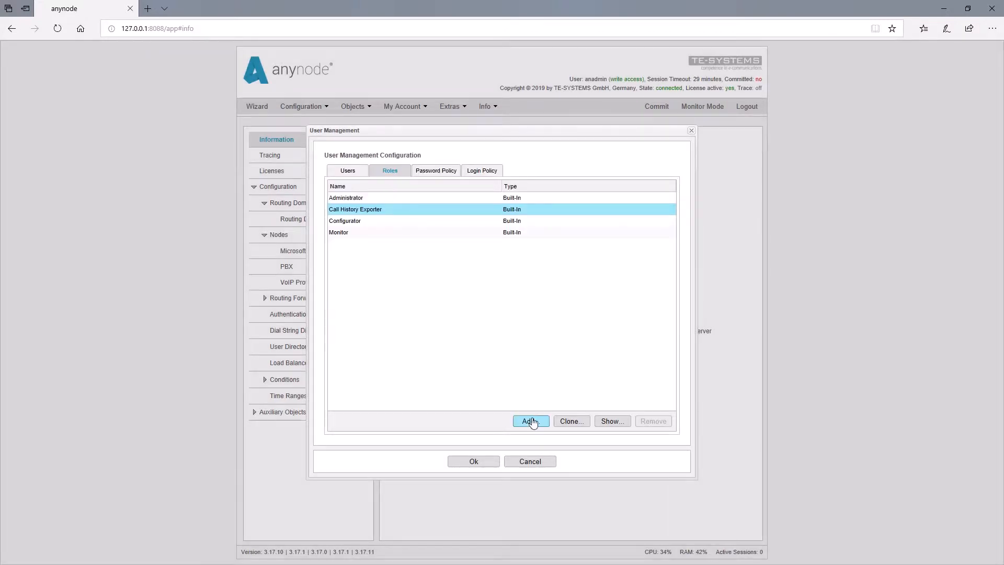
# Add a new role named Trainee and choose an access level for its Configuration Mode permission
pyautogui.click(532, 422)
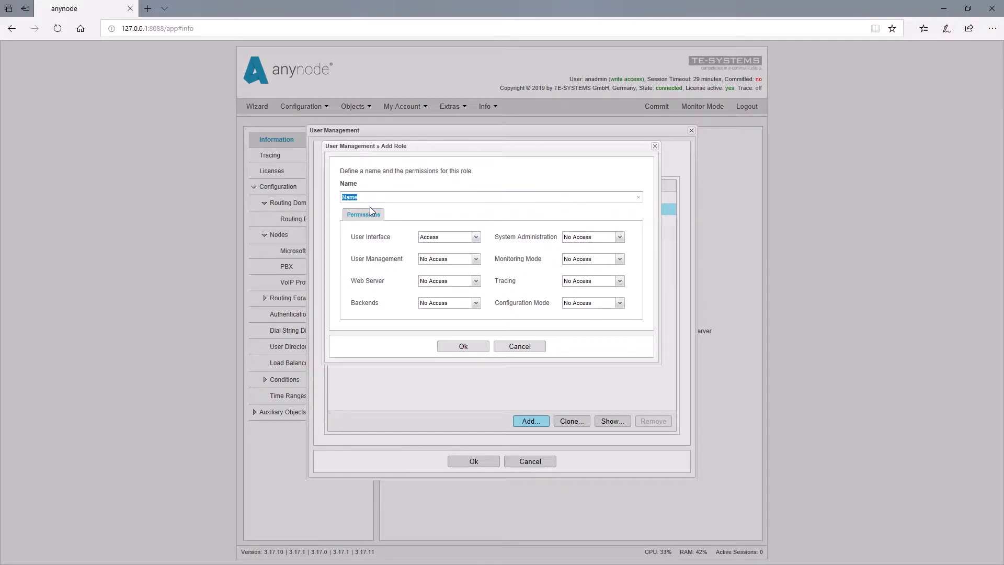
pyautogui.press('BackSpace')
pyautogui.write('Trainee')
pyautogui.click(619, 305)
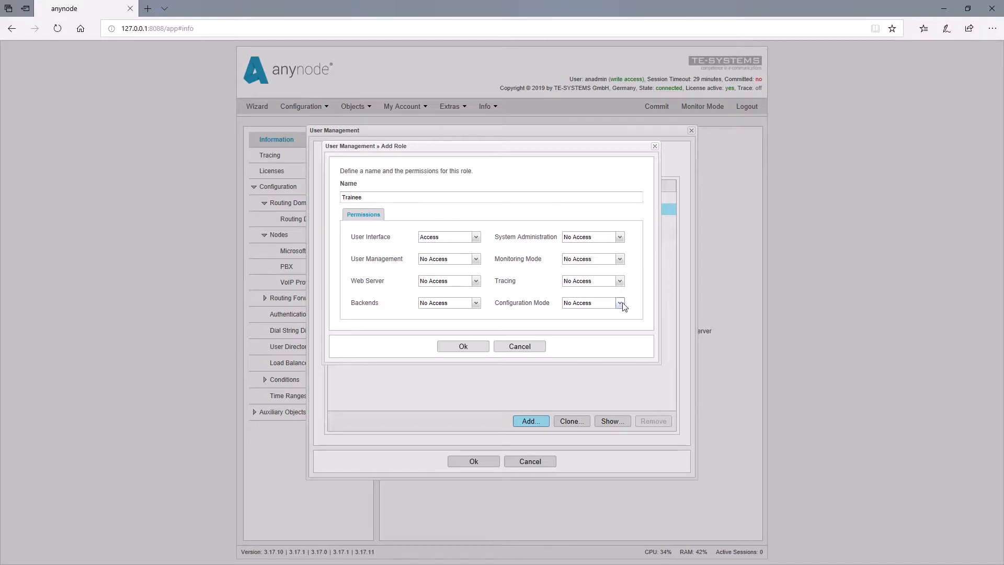
pyautogui.click(613, 321)
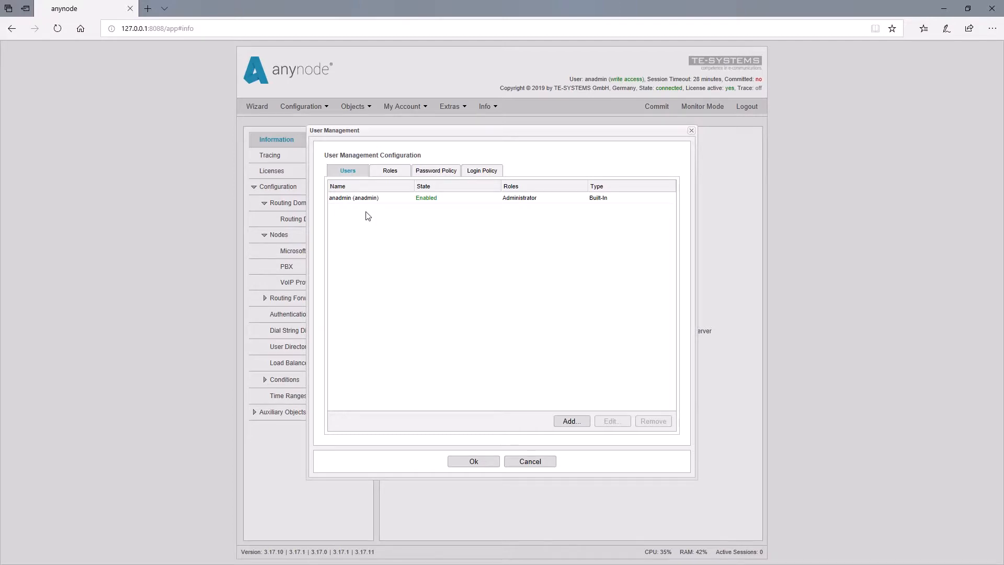
# Add a new local user account by entering the user's name, username and account password
pyautogui.click(571, 421)
pyautogui.click(450, 207)
pyautogui.write('Dave')
pyautogui.click(444, 259)
pyautogui.write('Dave')
pyautogui.click(597, 260)
pyautogui.write('••••••••••••')
pyautogui.click(590, 404)
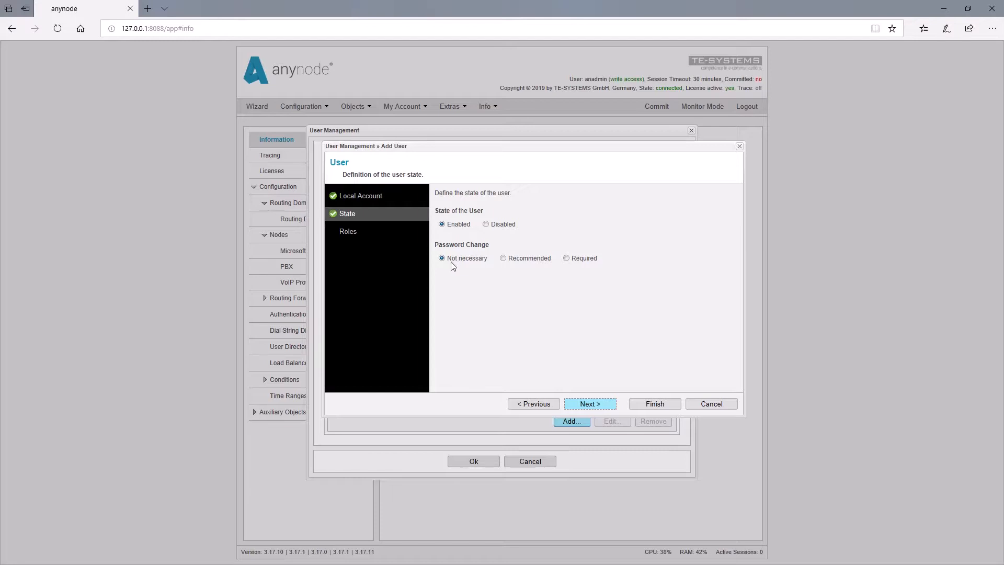
# Keep the user enabled with no password change necessary, assign only the Trainee role, and finish the user setup
pyautogui.click(599, 405)
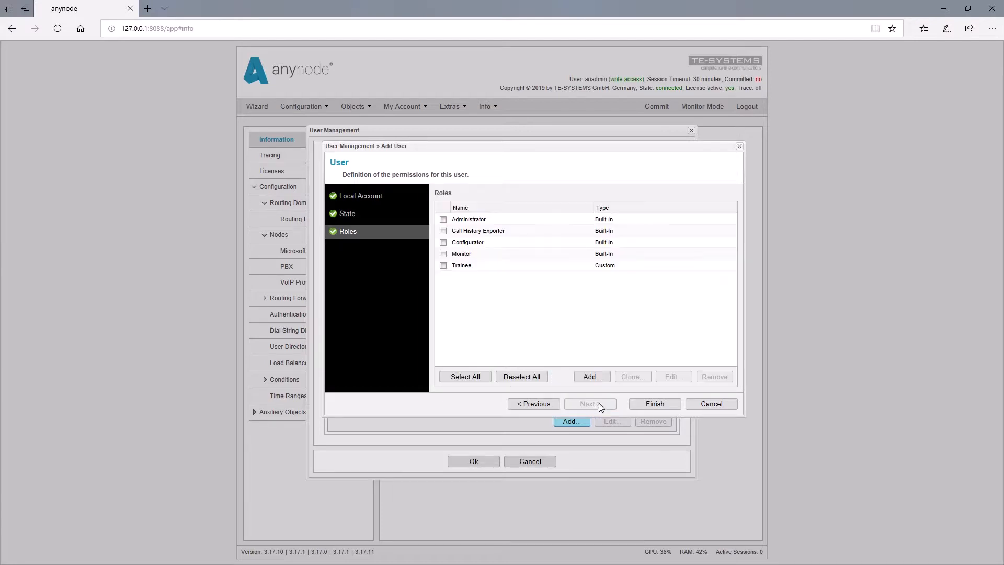
pyautogui.click(443, 266)
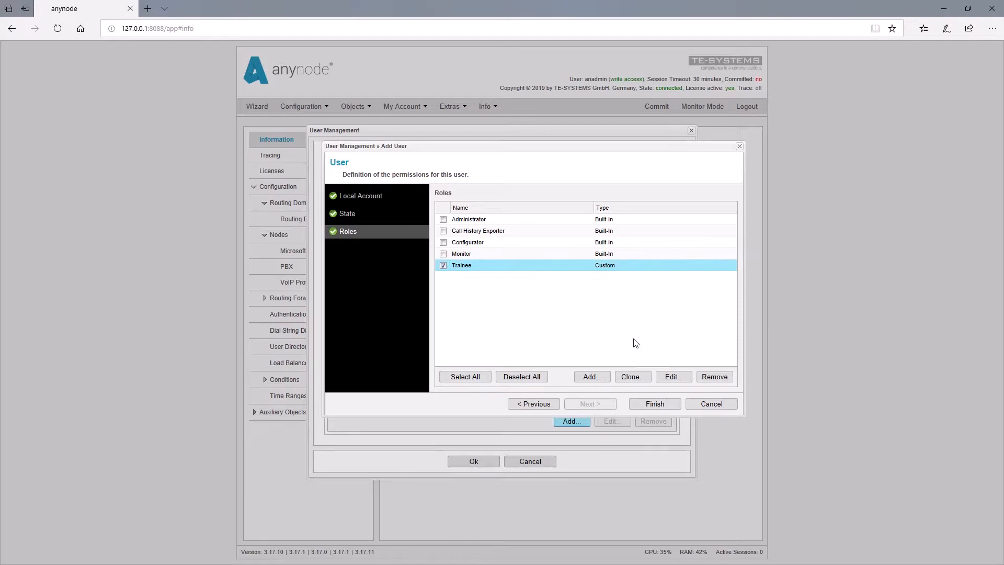
pyautogui.click(658, 405)
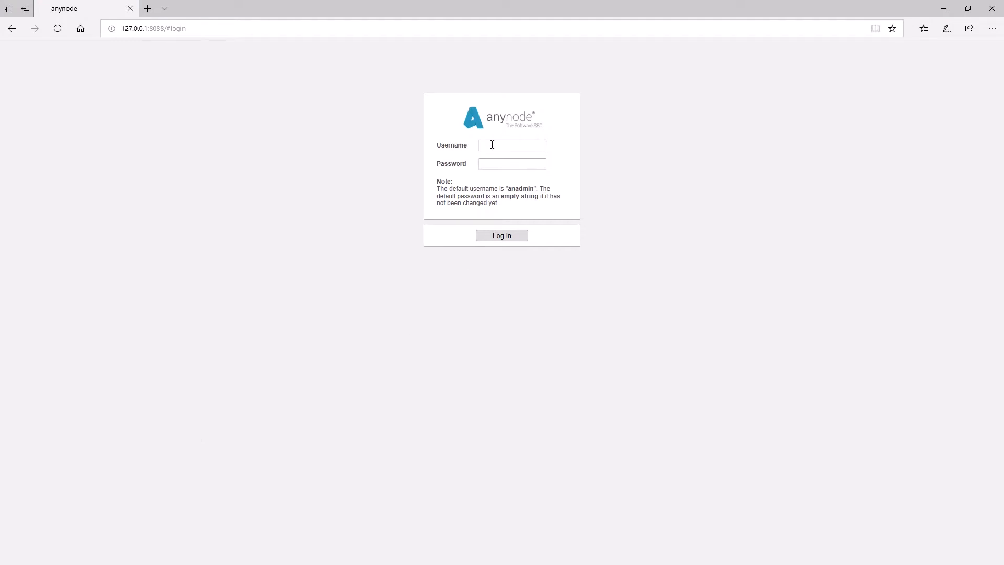
# Log in with the default username anadmin and an empty password
pyautogui.click(491, 147)
pyautogui.write('anadmin')
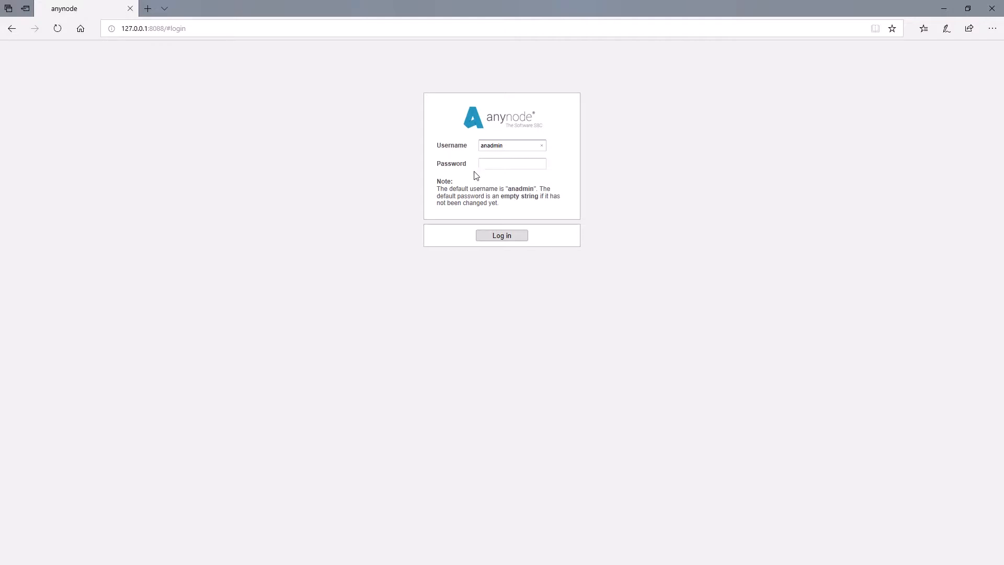
pyautogui.click(507, 240)
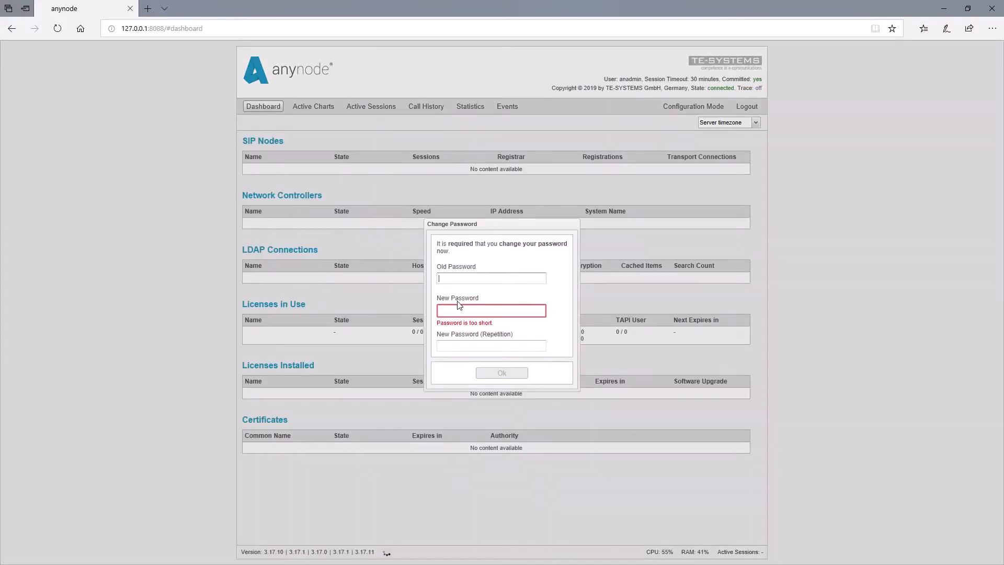
# Enter a new account password in the required password change dialog and go on to its repetition field
pyautogui.click(449, 312)
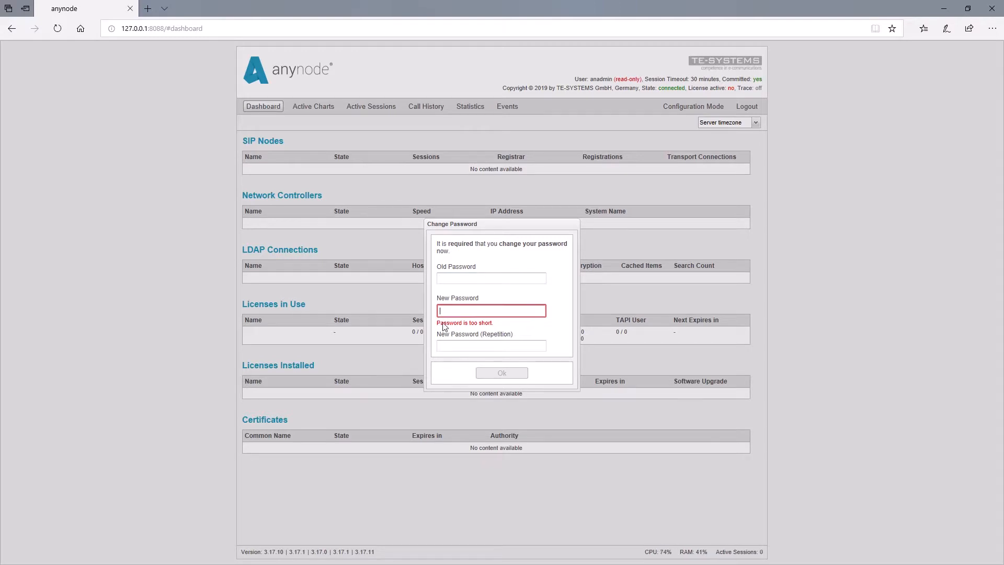
pyautogui.write('a•••••••••')
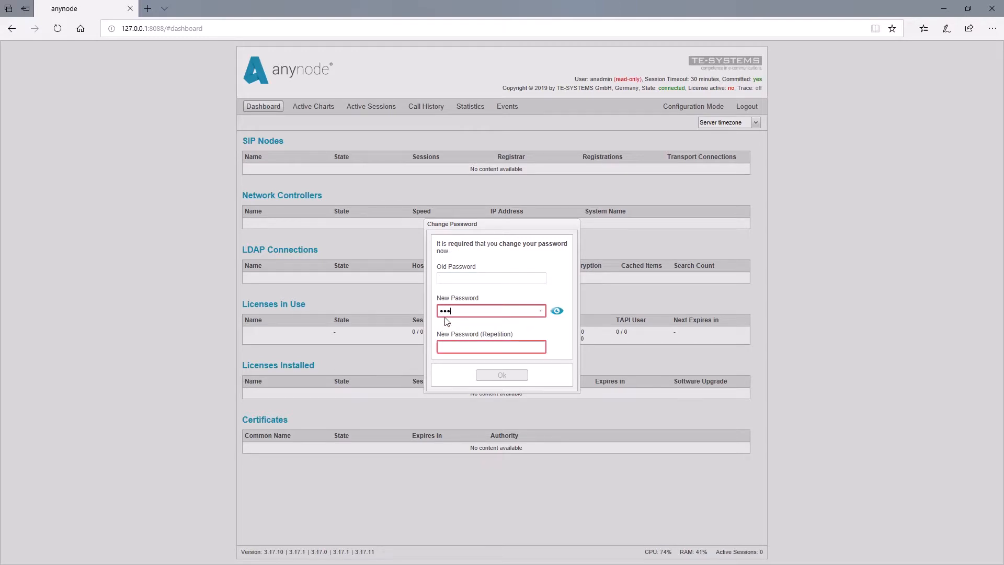
pyautogui.write('•')
pyautogui.click(450, 341)
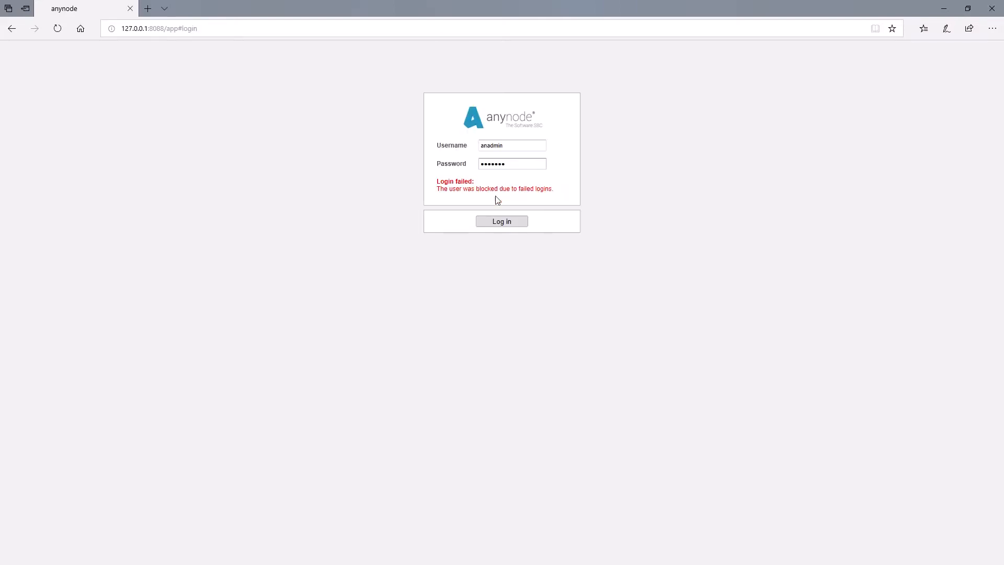
# Try repeatedly to log in as anadmin with the password already filled in
pyautogui.click(495, 220)
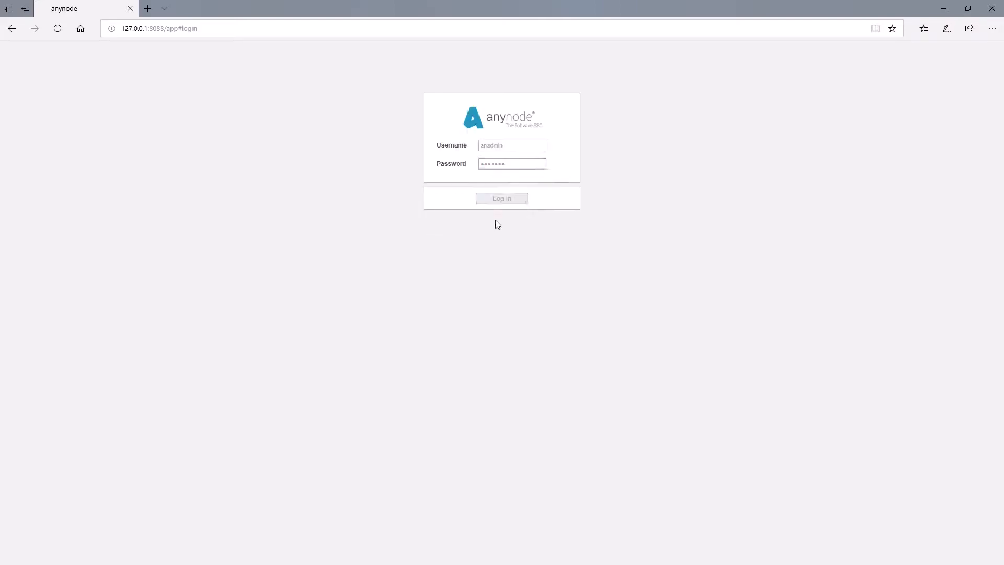
pyautogui.click(501, 215)
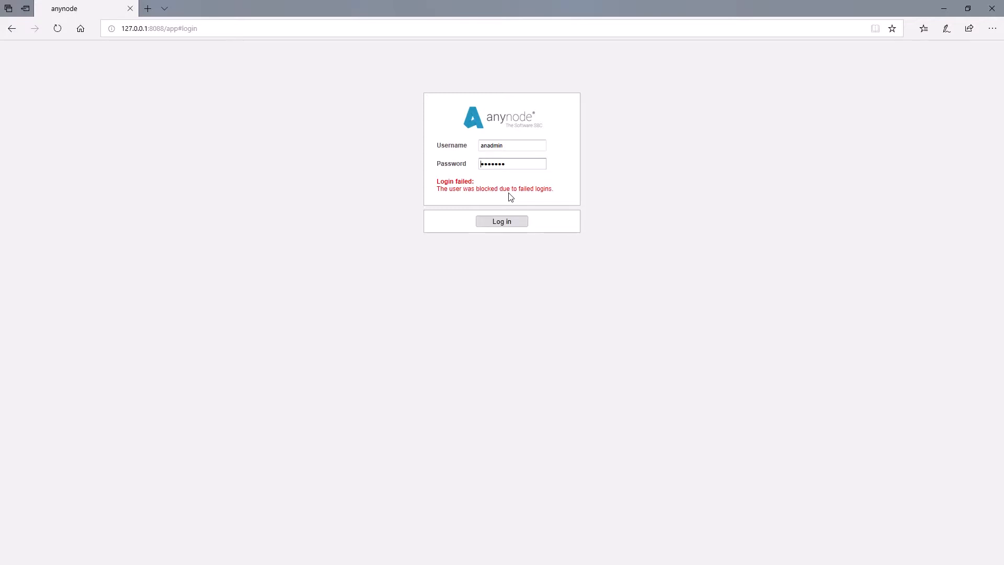
pyautogui.press('Return')
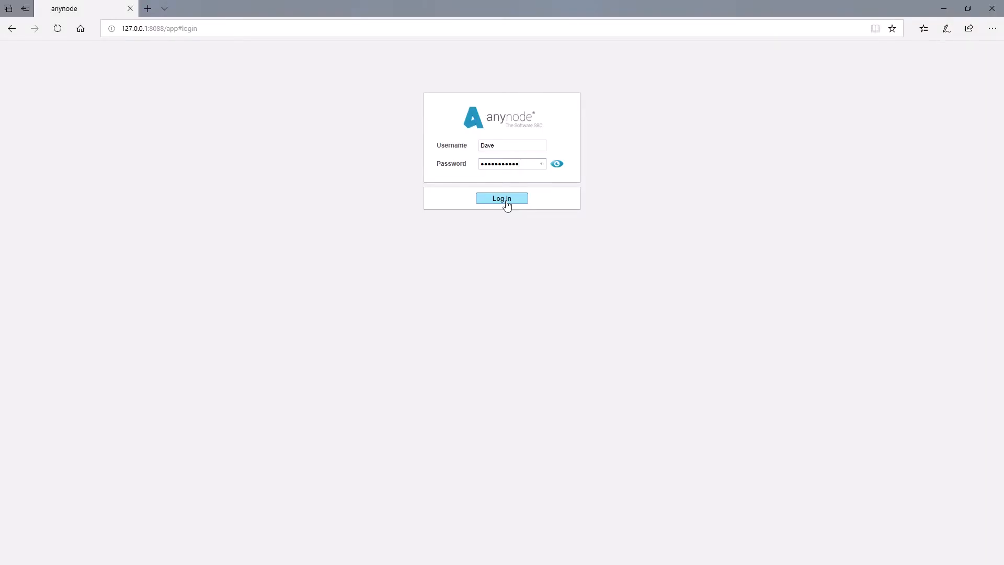
# Log in with the custom user's filled-in credentials and dismiss the configuration access warning
pyautogui.click(507, 201)
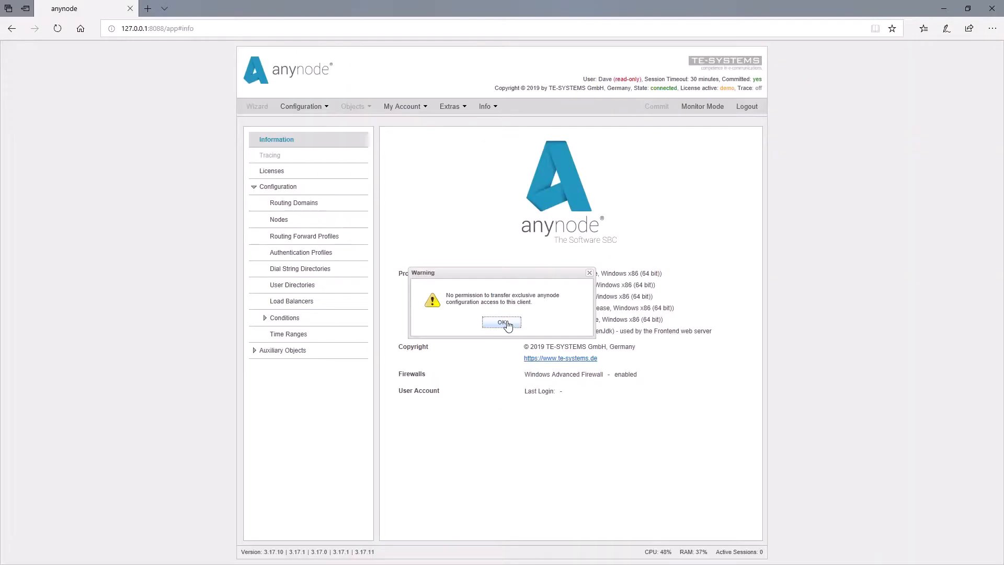
pyautogui.click(507, 323)
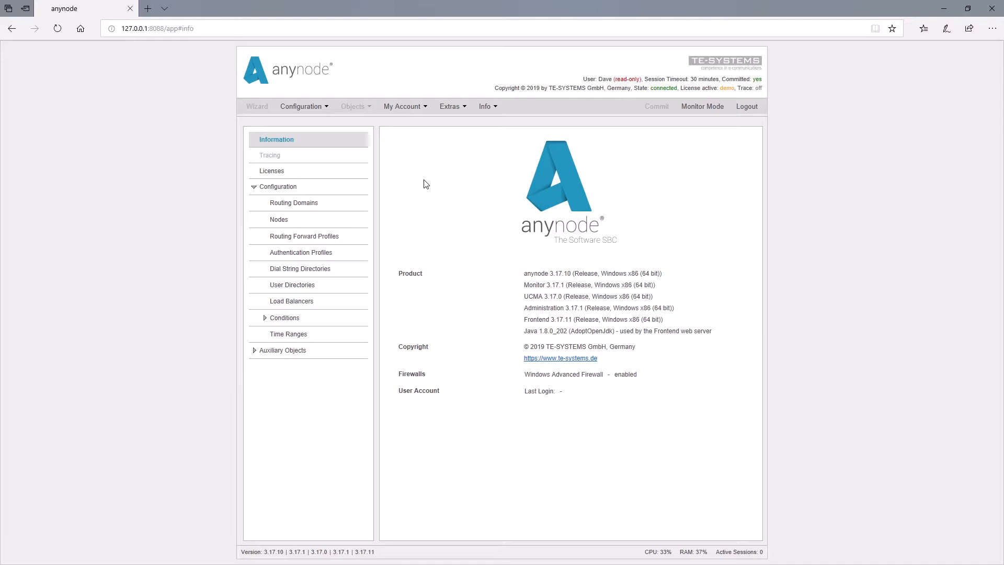
# Start changing the account's own password: enter the old and new passwords and reveal the new password's characters
pyautogui.click(415, 110)
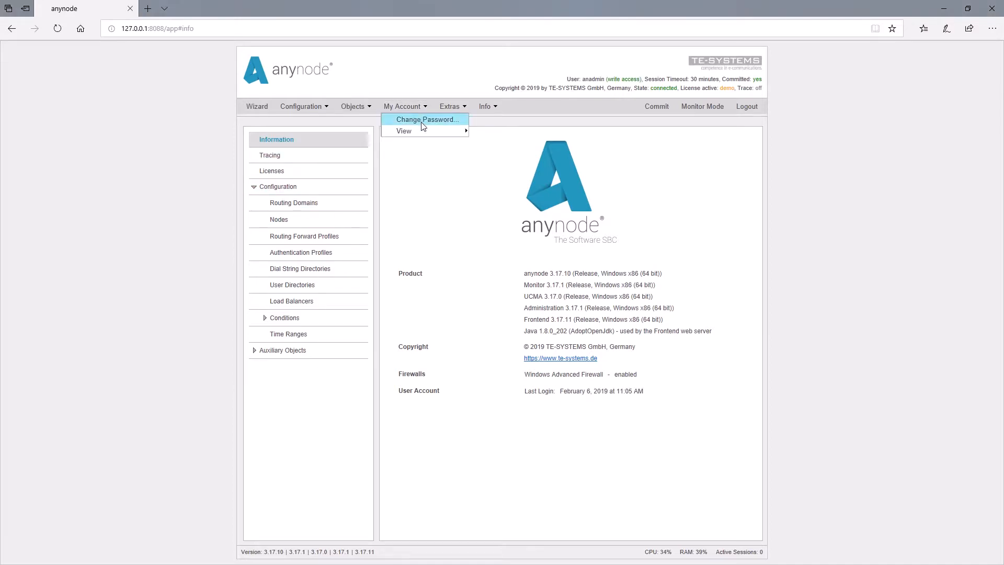
pyautogui.click(424, 121)
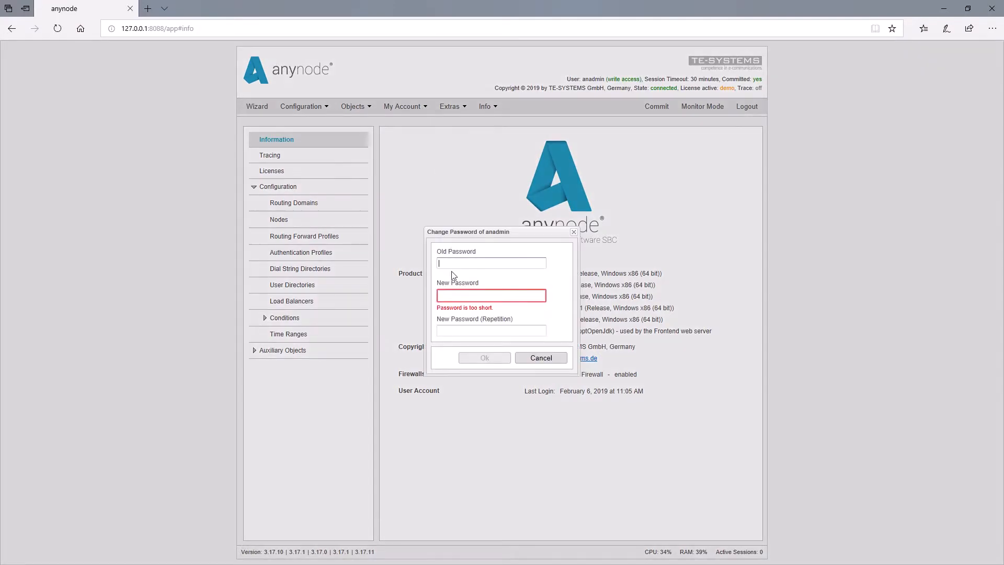
pyautogui.write('•••••••••••')
pyautogui.click(460, 296)
pyautogui.write('•••••••••')
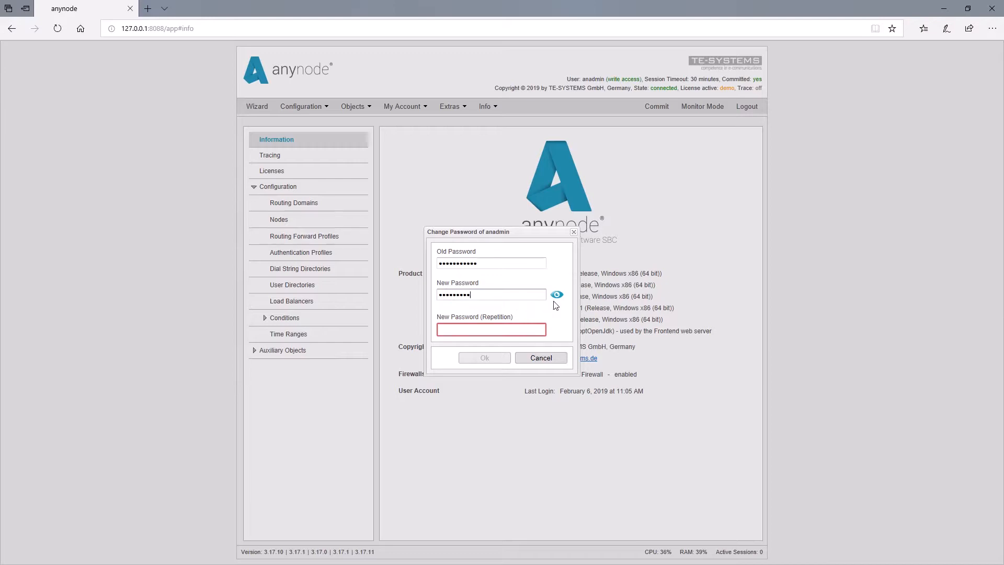
pyautogui.click(557, 296)
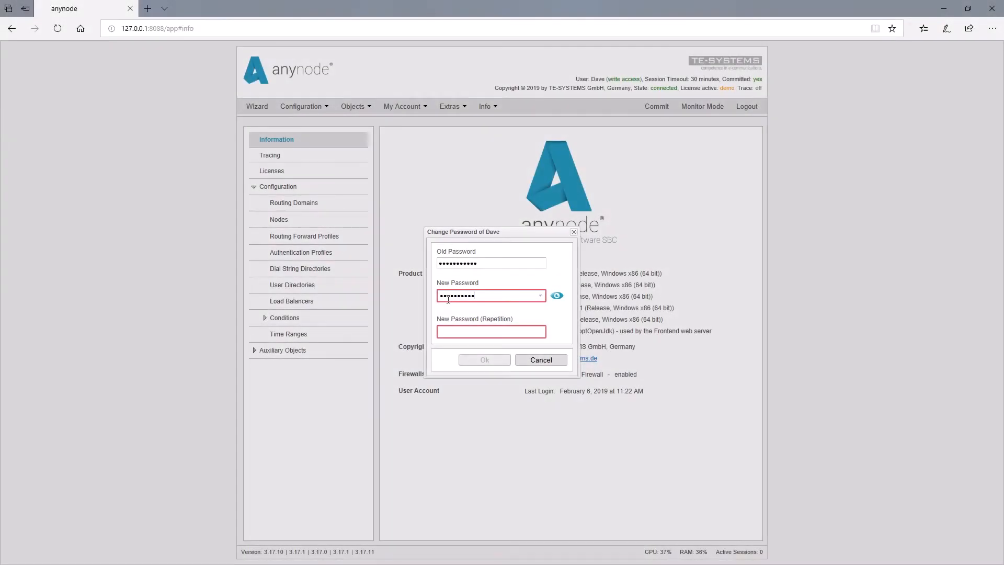
pyautogui.click(557, 296)
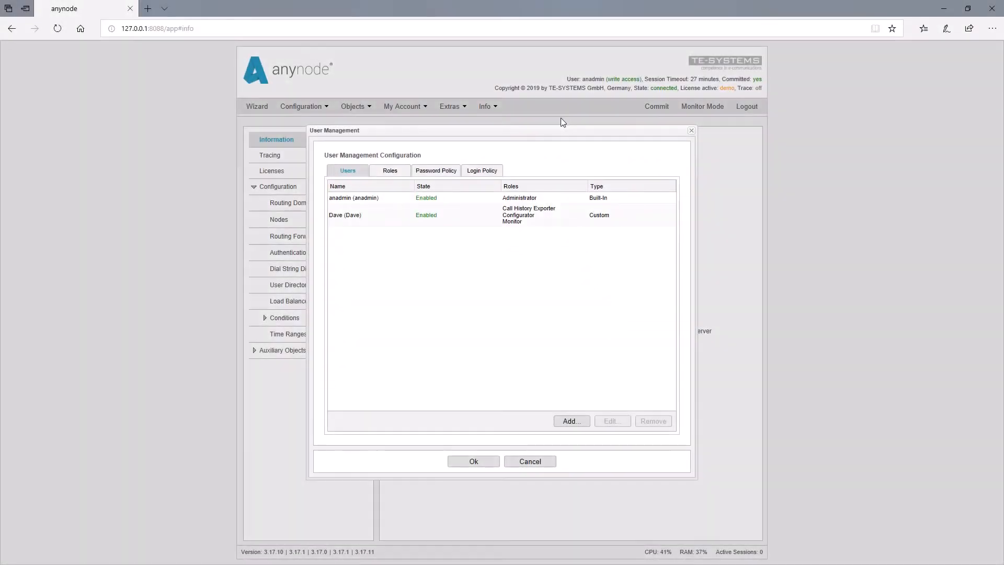
# In the password policy, forbid the username as part of the password
pyautogui.click(440, 174)
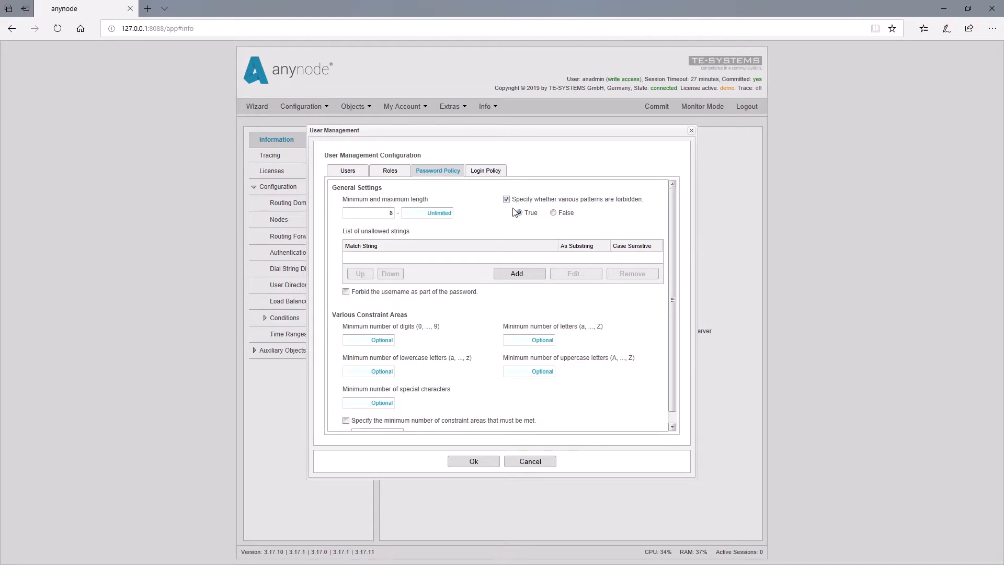
pyautogui.moveTo(546, 204)
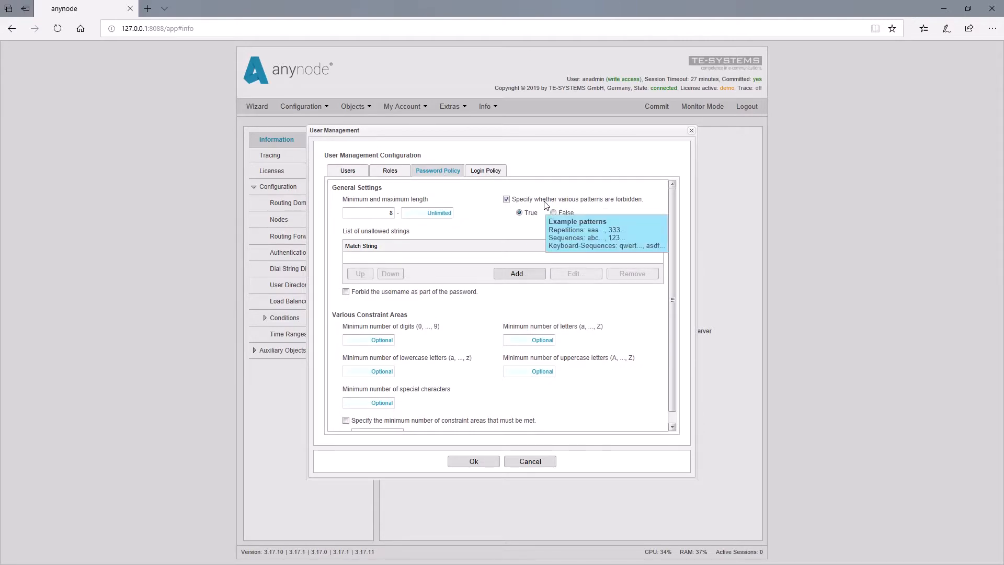
pyautogui.click(346, 293)
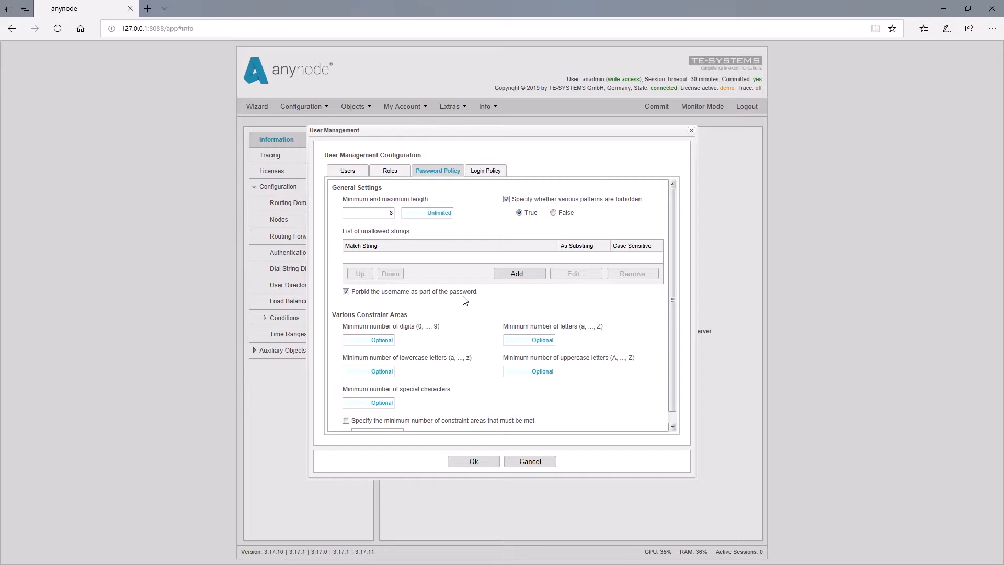
# In the login policy, enable a 1-second minimum blocking duration and blocking of custom users after 20 failed attempts
pyautogui.click(499, 172)
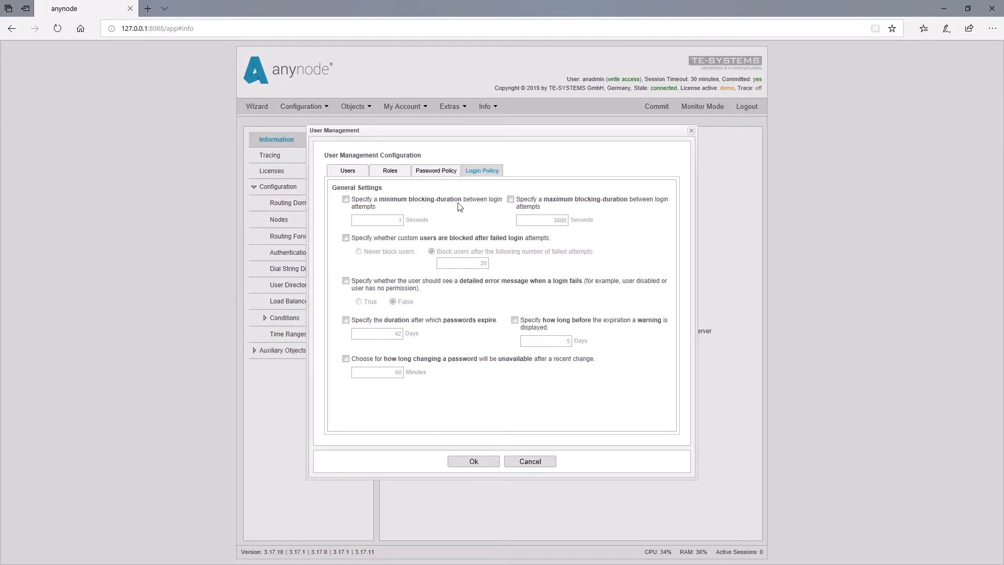
pyautogui.click(346, 200)
pyautogui.click(345, 239)
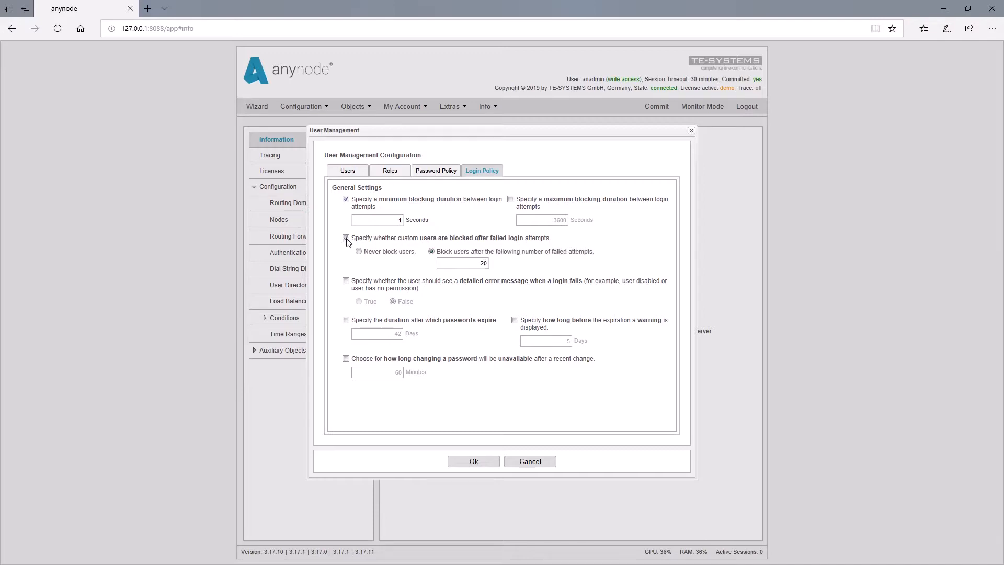
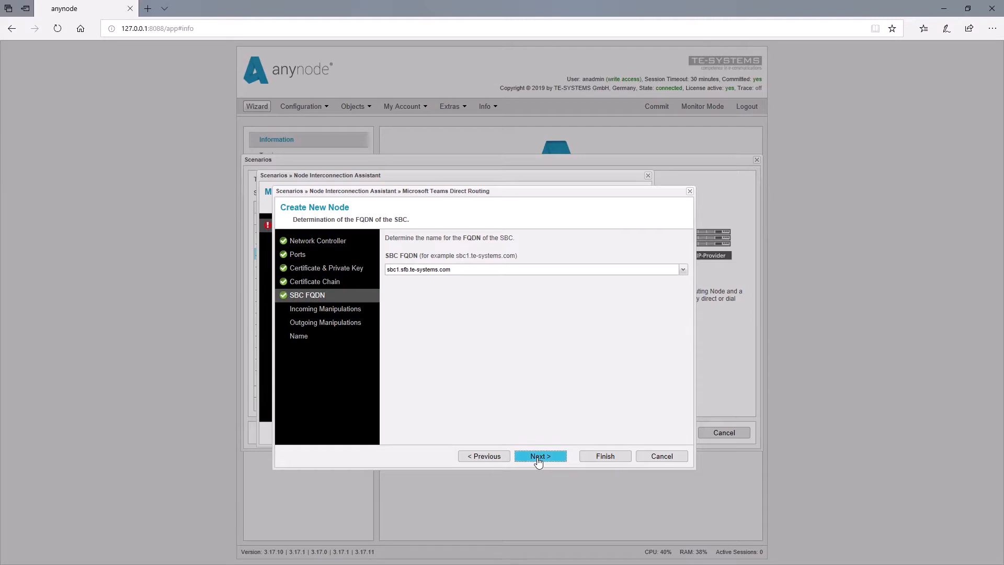
# Complete the Microsoft Teams Direct Routing node without adding manipulations, keep its suggested name, and open the Voice over IP Provider configuration
pyautogui.click(538, 457)
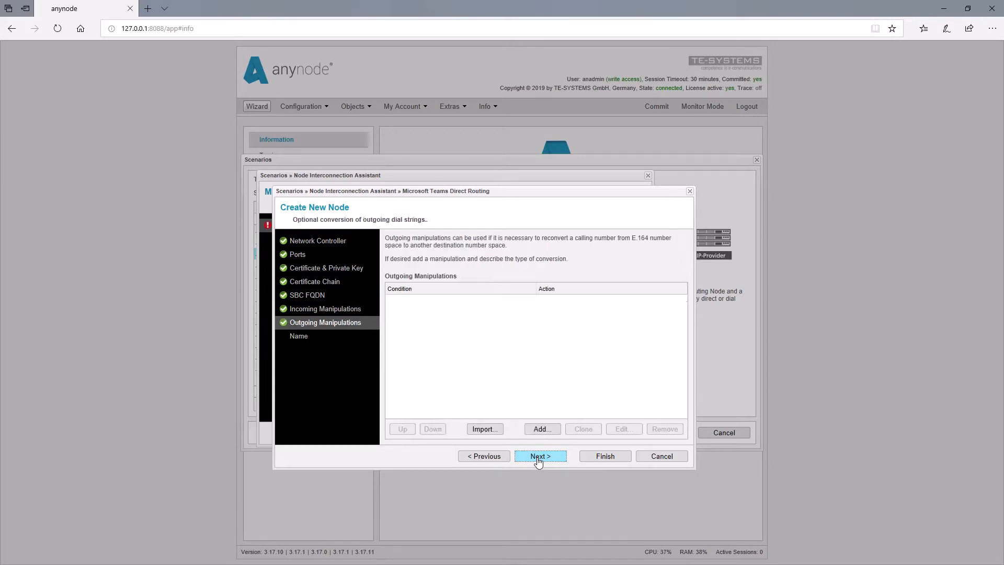
pyautogui.click(538, 457)
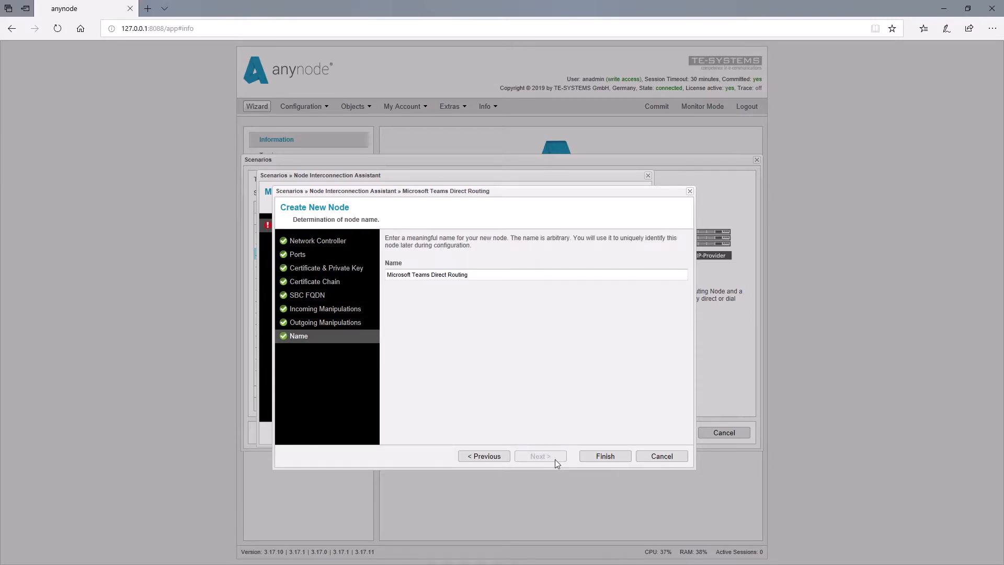
pyautogui.click(606, 463)
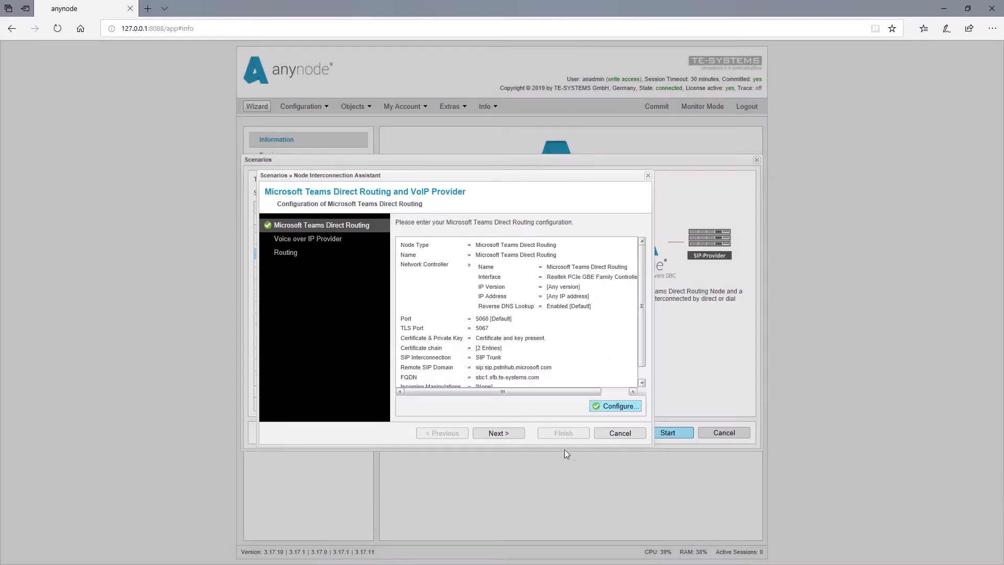
pyautogui.click(502, 437)
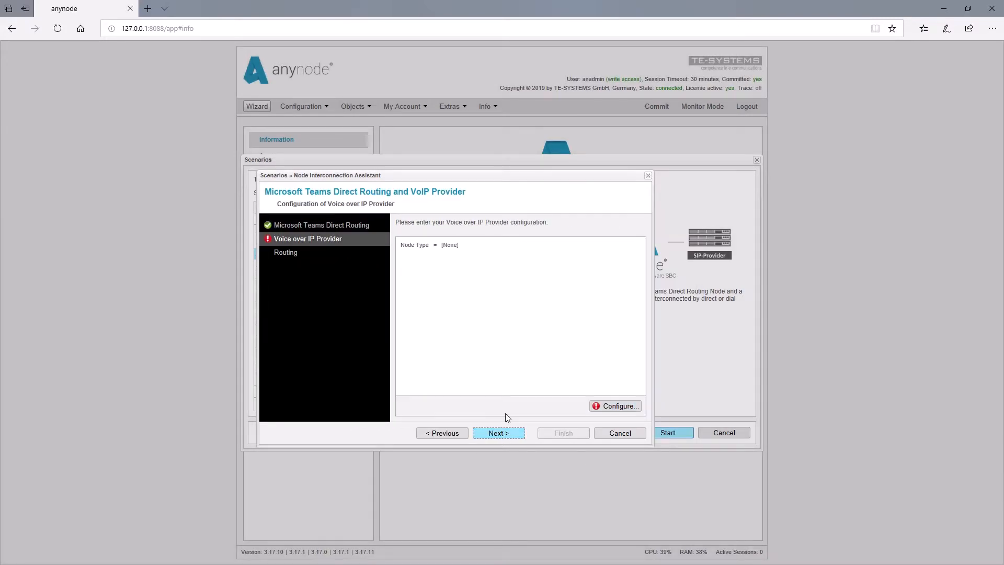
pyautogui.click(625, 409)
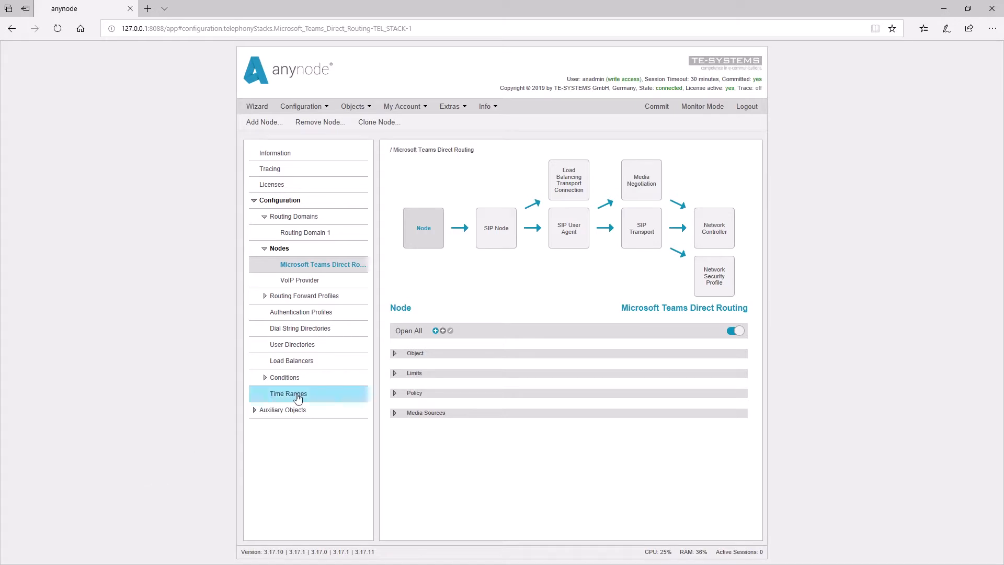
# Examine the target systems and failover mode in the Load Balancing Transport Connection of the Microsoft Teams Direct Routing node
pyautogui.click(571, 193)
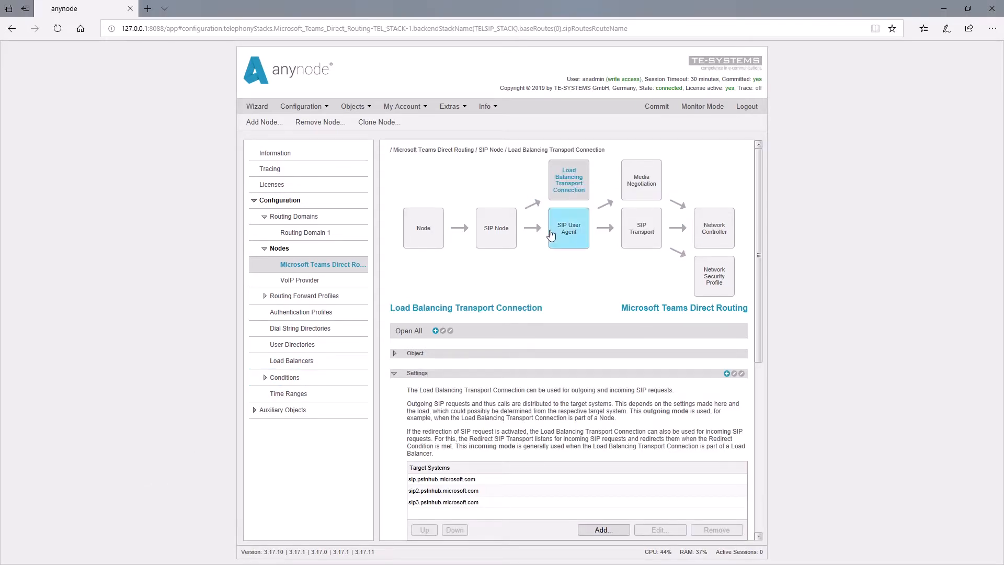
pyautogui.moveTo(761, 328); pyautogui.dragTo(761, 415)
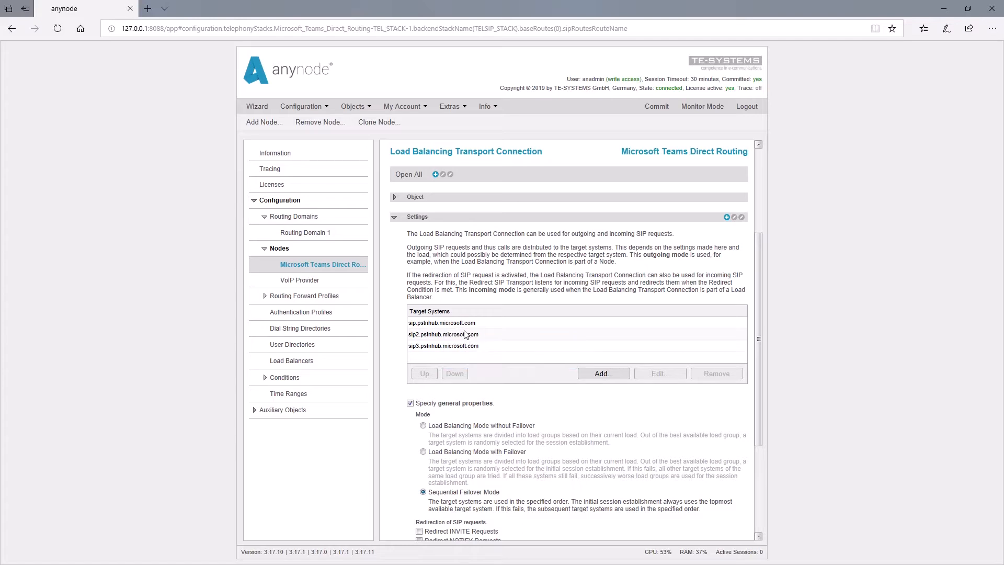
pyautogui.moveTo(467, 338)
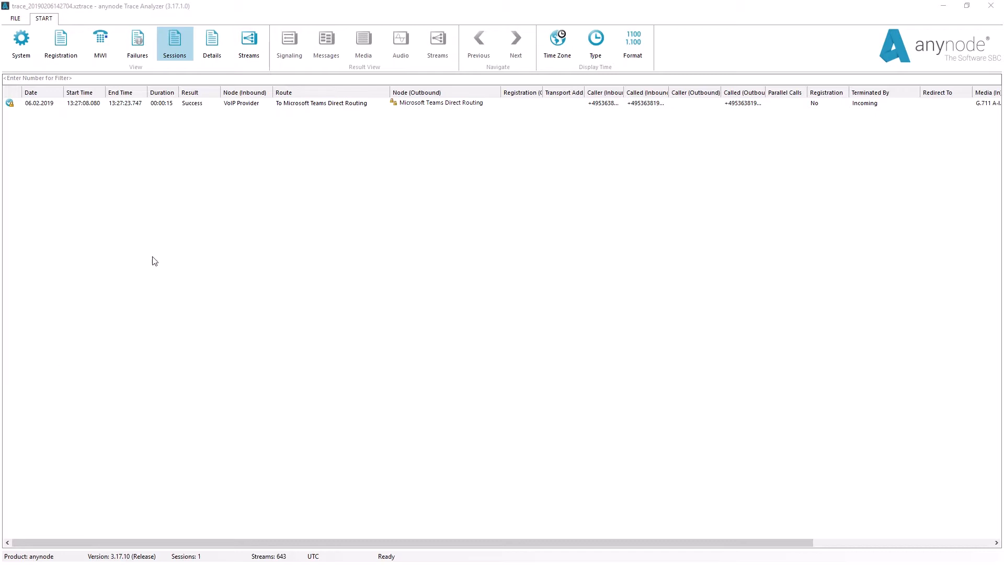
# In the anynode Trace Analyzer, open the recorded session's signaling details and view the Windows Advanced Firewall entry in the system information
pyautogui.click(189, 104)
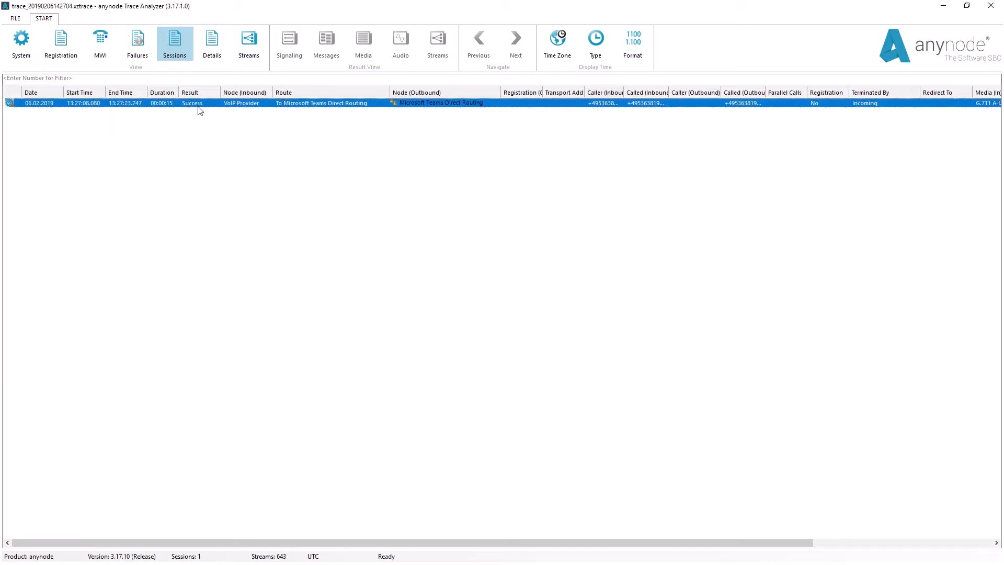
pyautogui.doubleClick(199, 104)
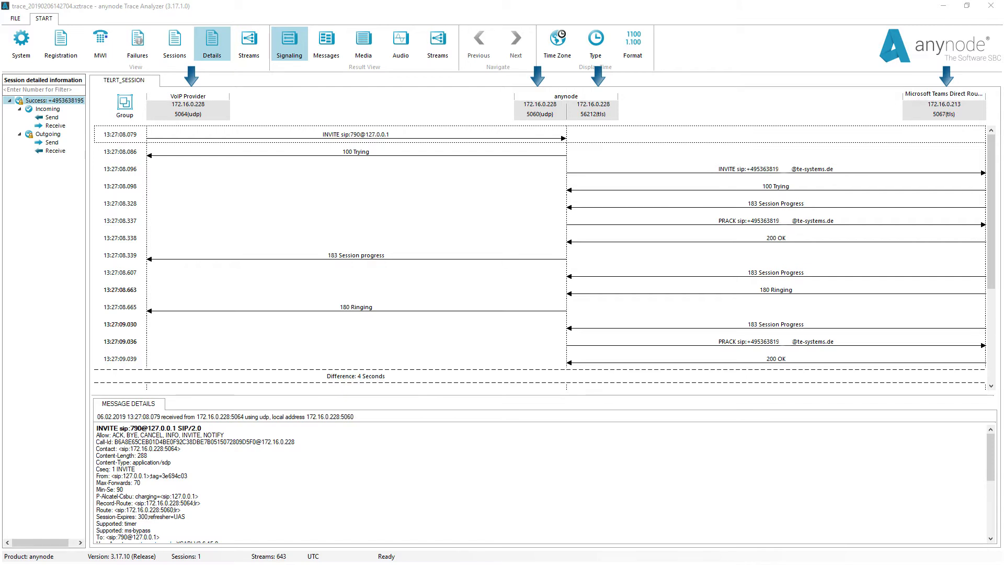
pyautogui.click(31, 52)
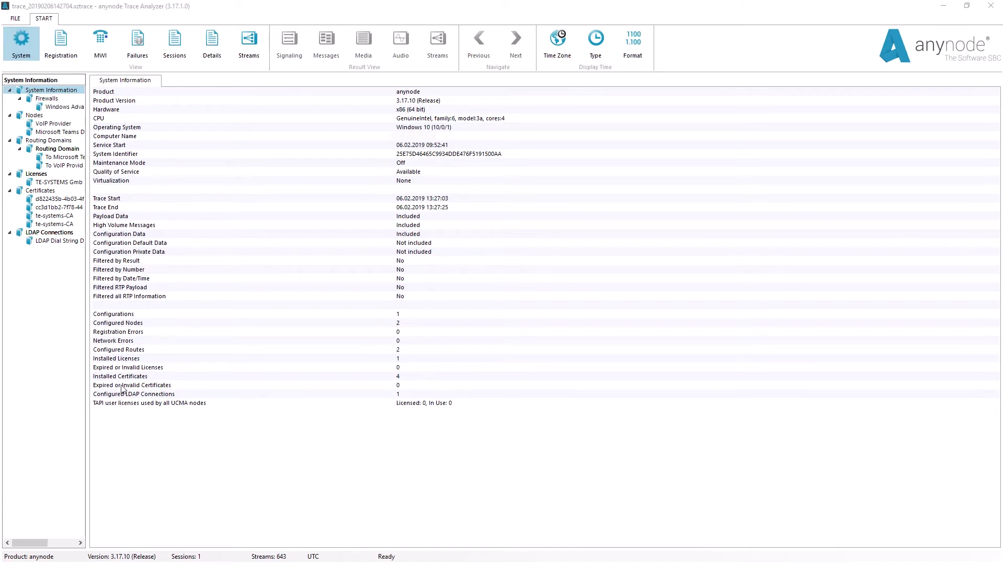
pyautogui.click(62, 108)
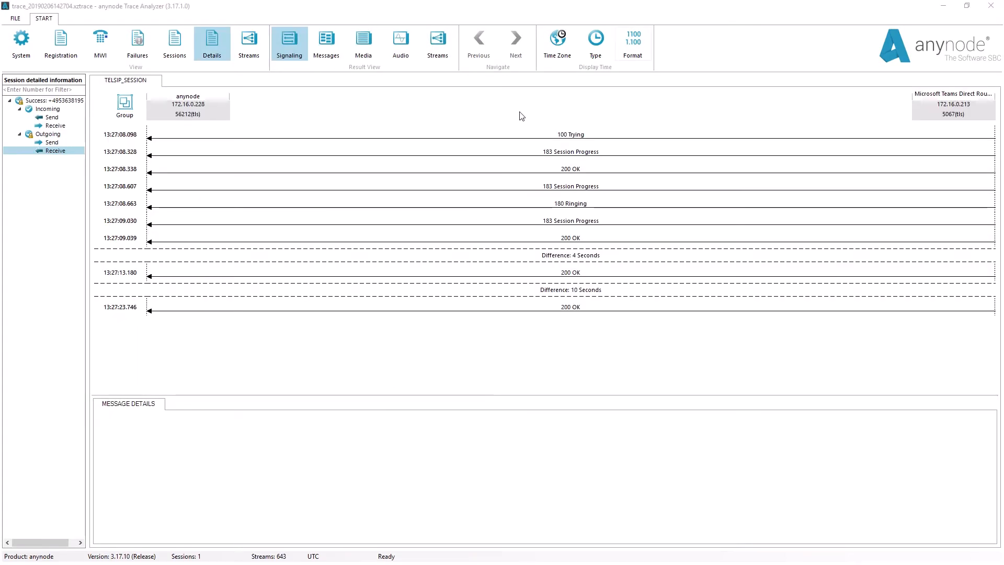
# Set the trace's display time type to Time (AM / PM) and switch the session details to the Media view
pyautogui.click(604, 41)
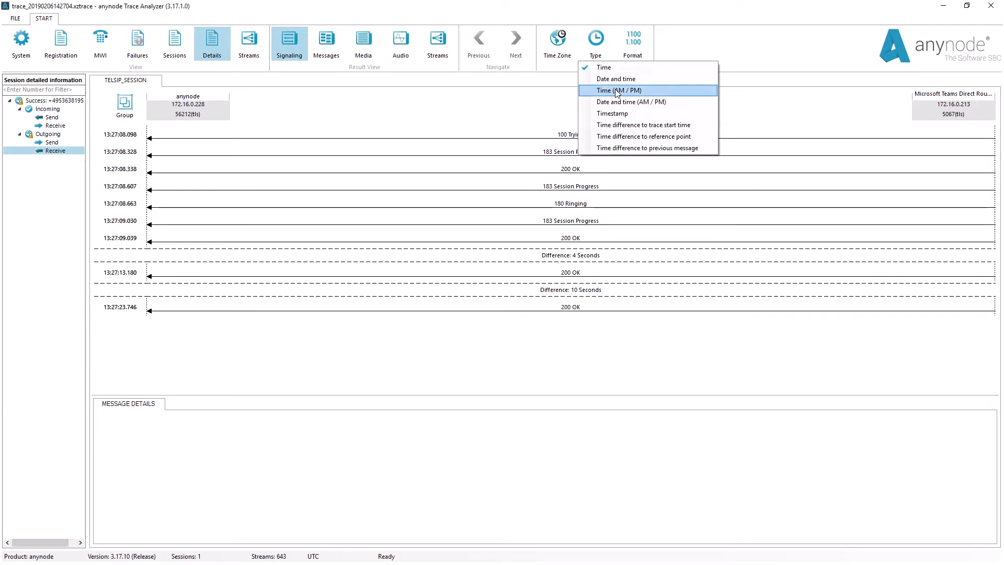
pyautogui.click(617, 93)
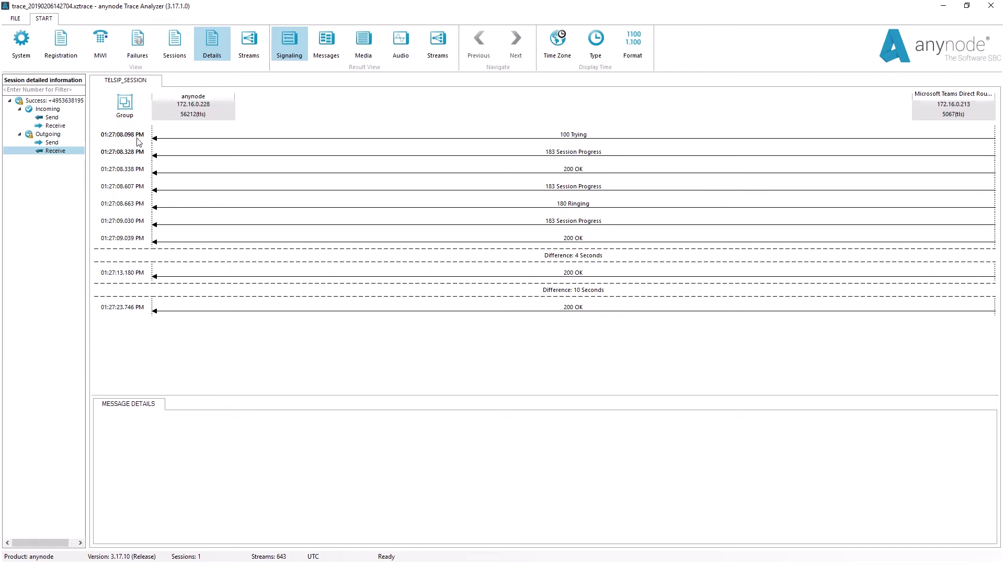
pyautogui.click(360, 47)
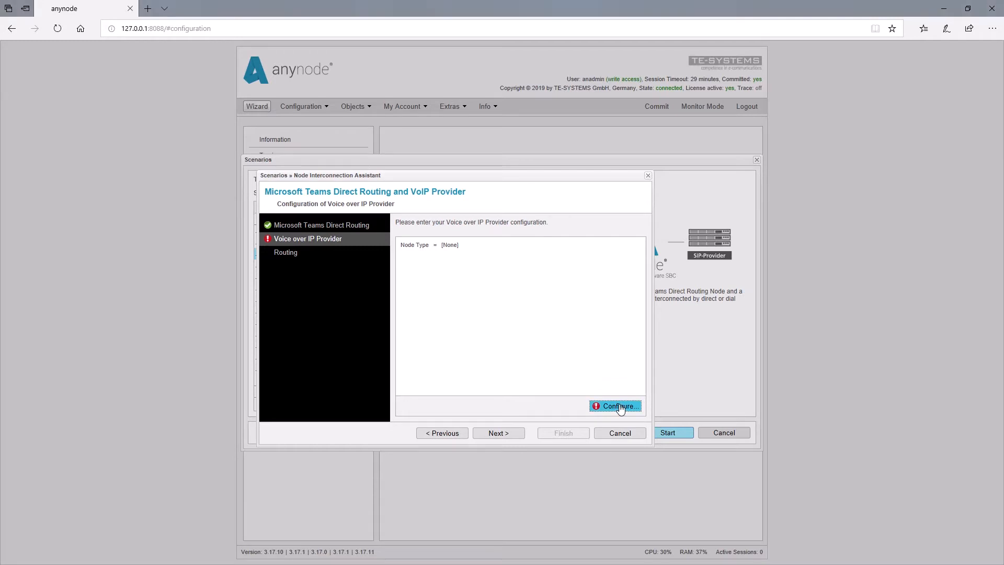
# Back in the anynode web frontend, start configuring the Voice over IP Provider node of the Teams Direct Routing scenario
pyautogui.click(619, 407)
pyautogui.moveTo(684, 434); pyautogui.dragTo(682, 354)
pyautogui.click(418, 371)
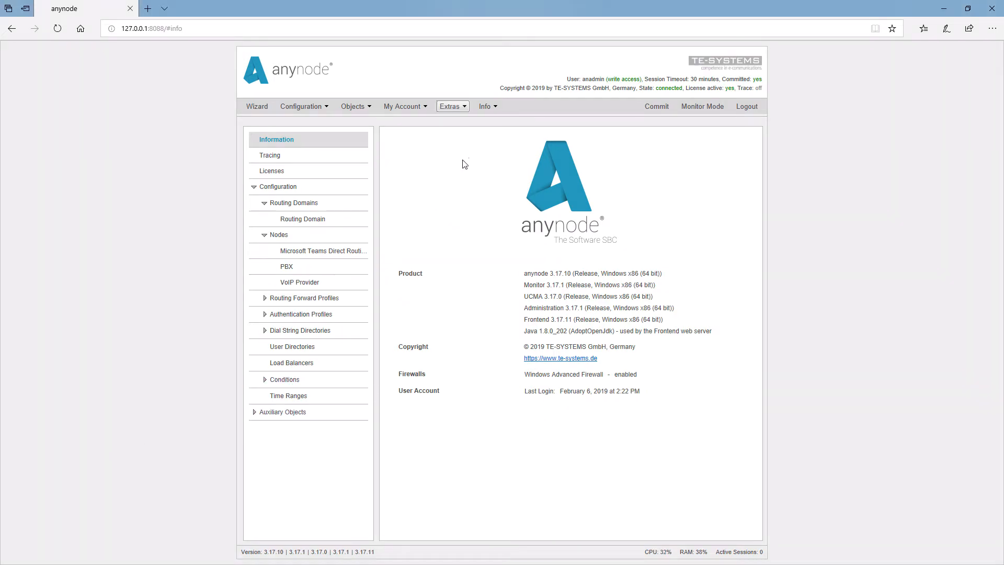
# Open the operating system's time zone settings and show the available time zones
pyautogui.click(465, 112)
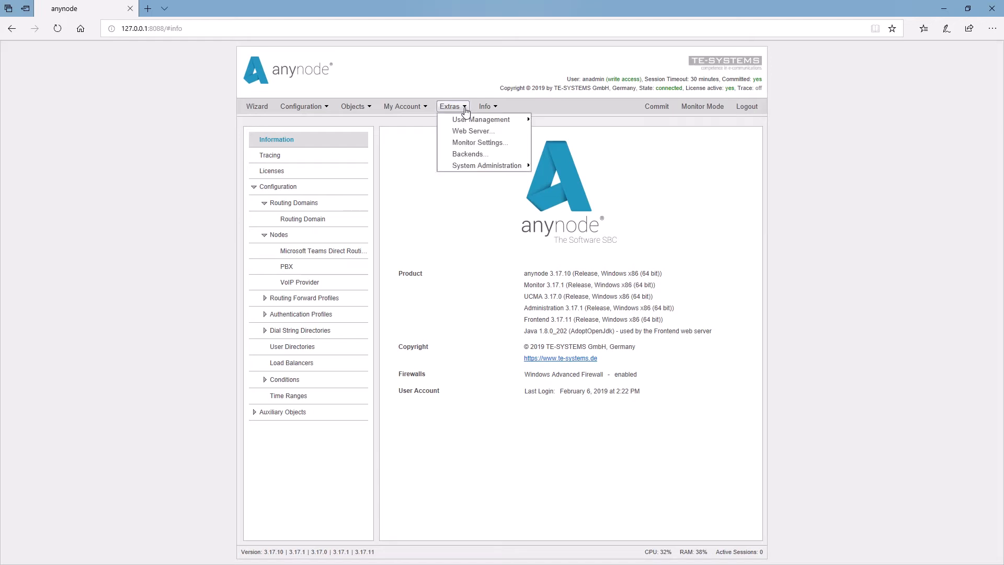
pyautogui.moveTo(475, 164)
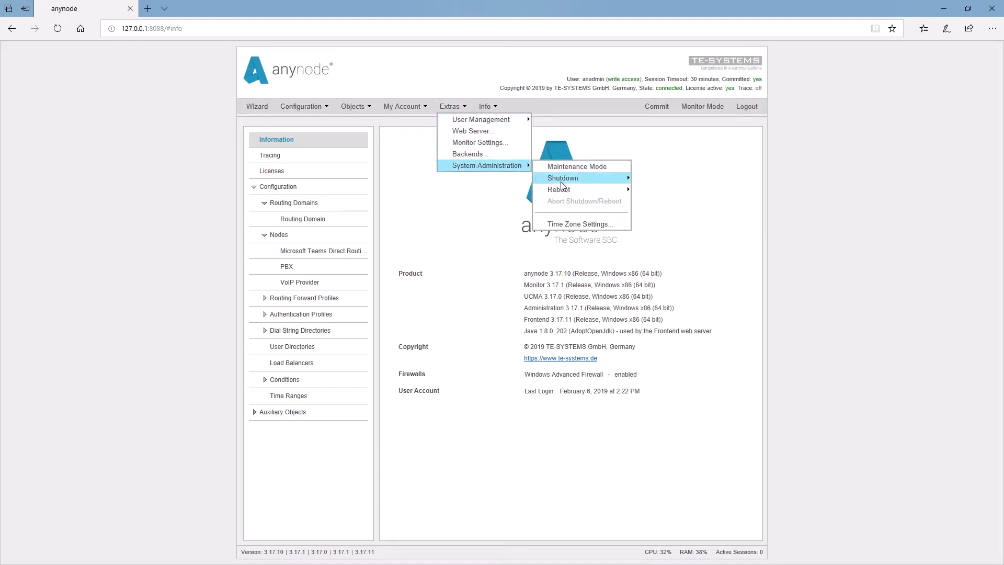
pyautogui.click(574, 225)
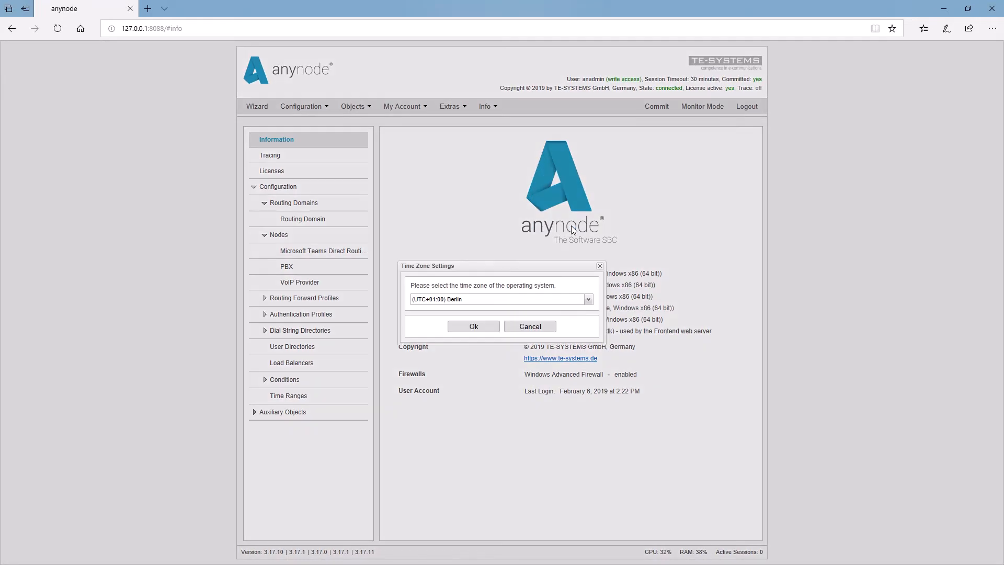
pyautogui.click(589, 301)
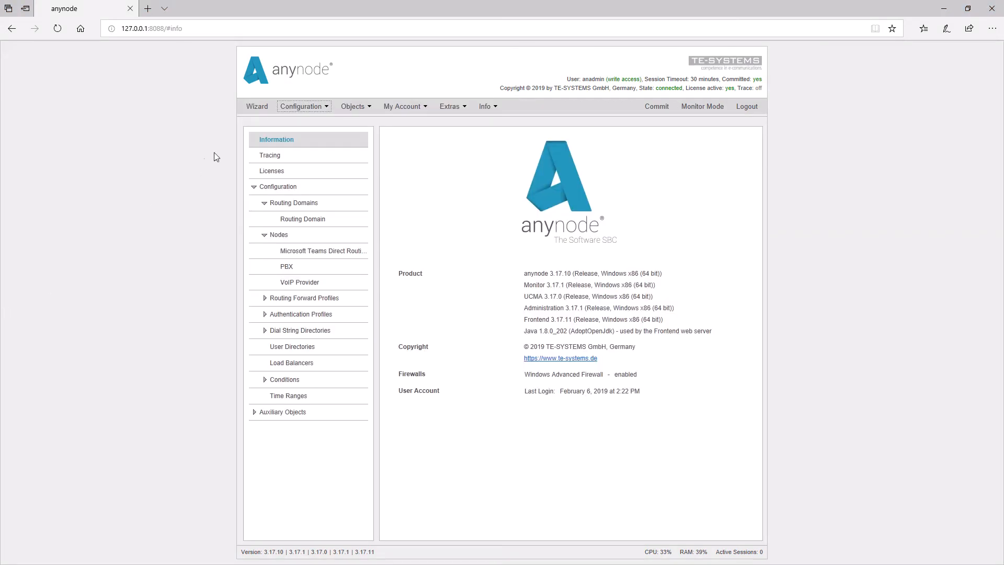
# Start a configuration import with Network Controller mapping enabled and browse for the configuration file
pyautogui.click(316, 106)
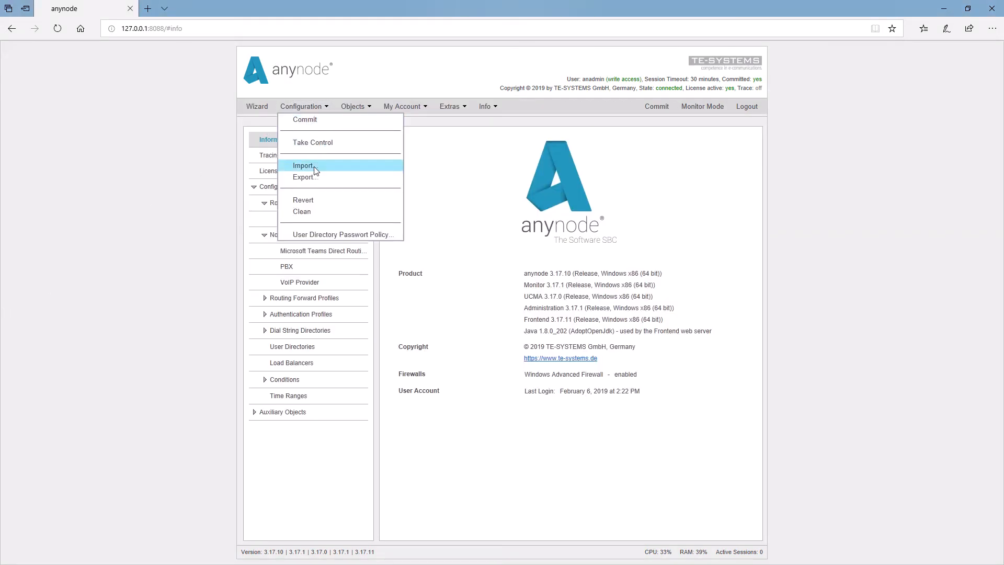
pyautogui.click(316, 166)
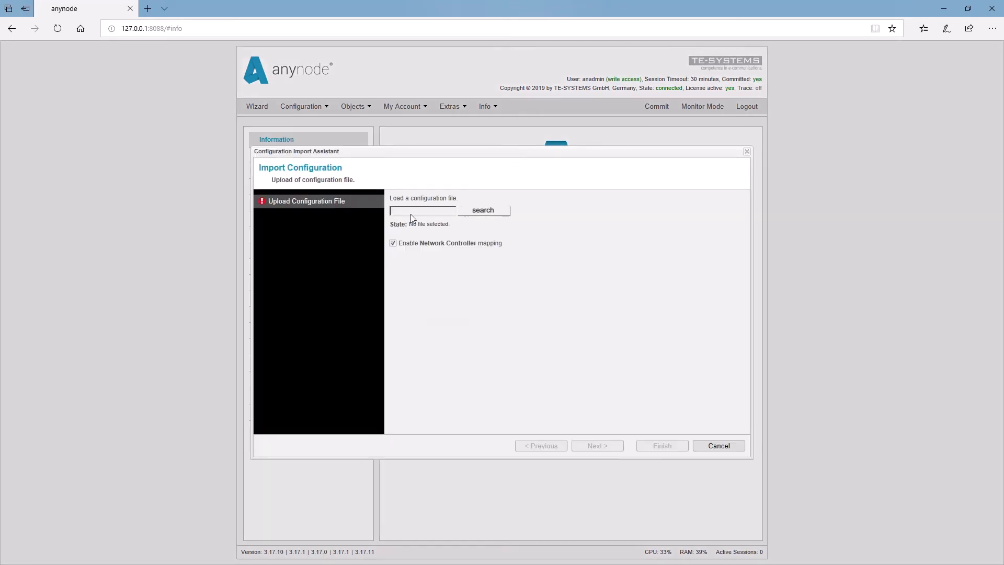
pyautogui.click(483, 210)
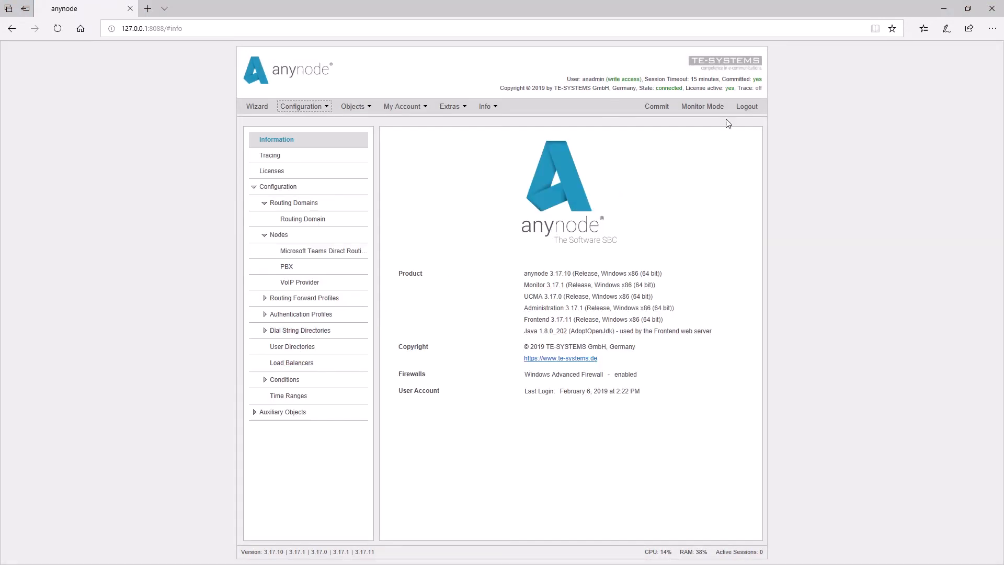
# Go to the tracing settings from the trace status and activate tracing with the Single File type
pyautogui.click(760, 88)
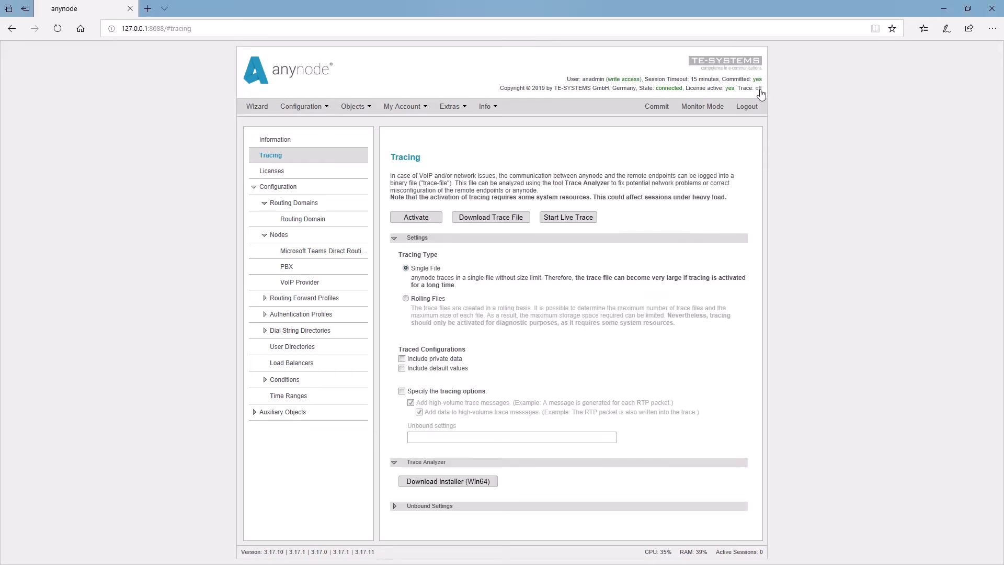
pyautogui.click(419, 221)
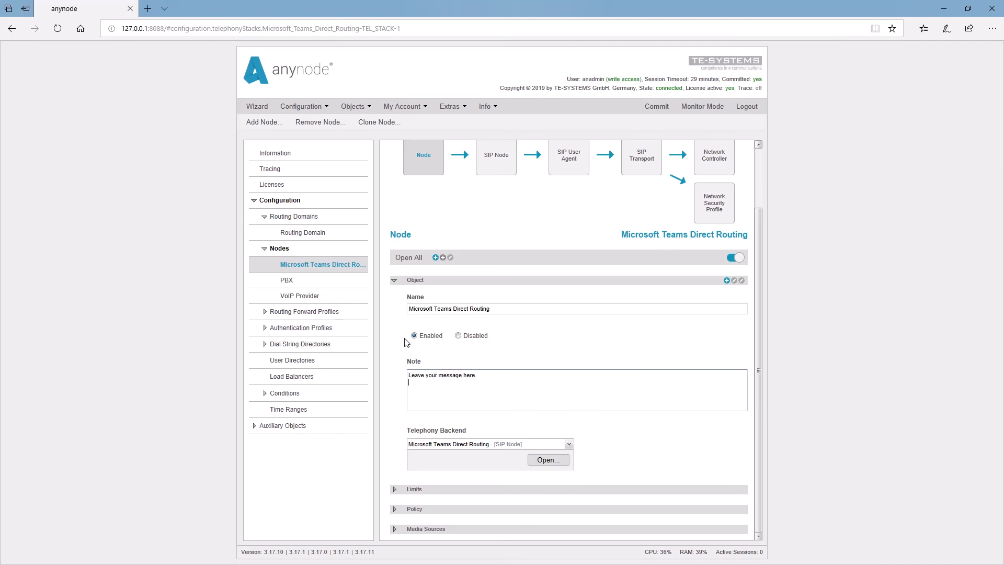
# Collapse the Object section of the Microsoft Teams Direct Routing node and display its note from the section header
pyautogui.click(395, 281)
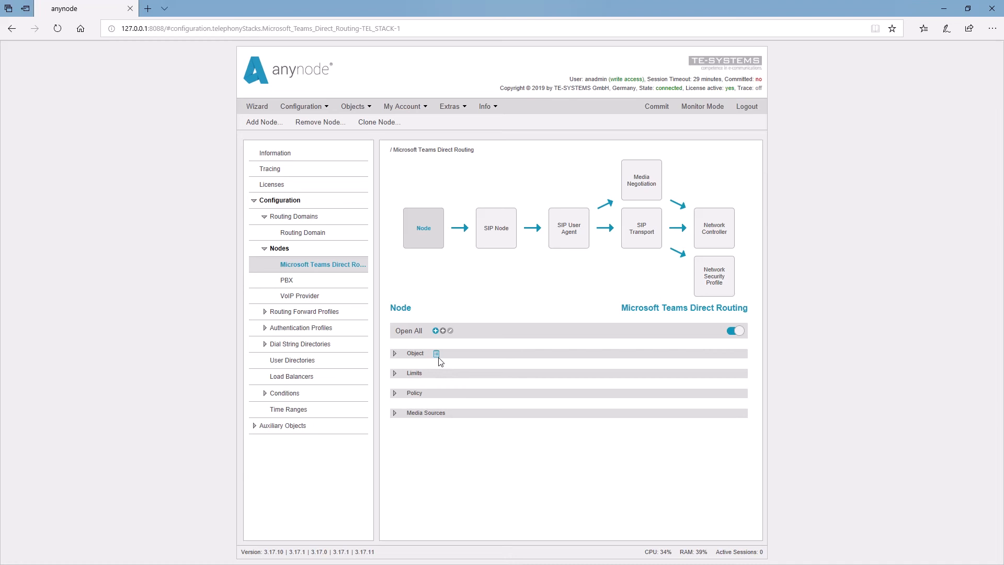
pyautogui.moveTo(440, 361)
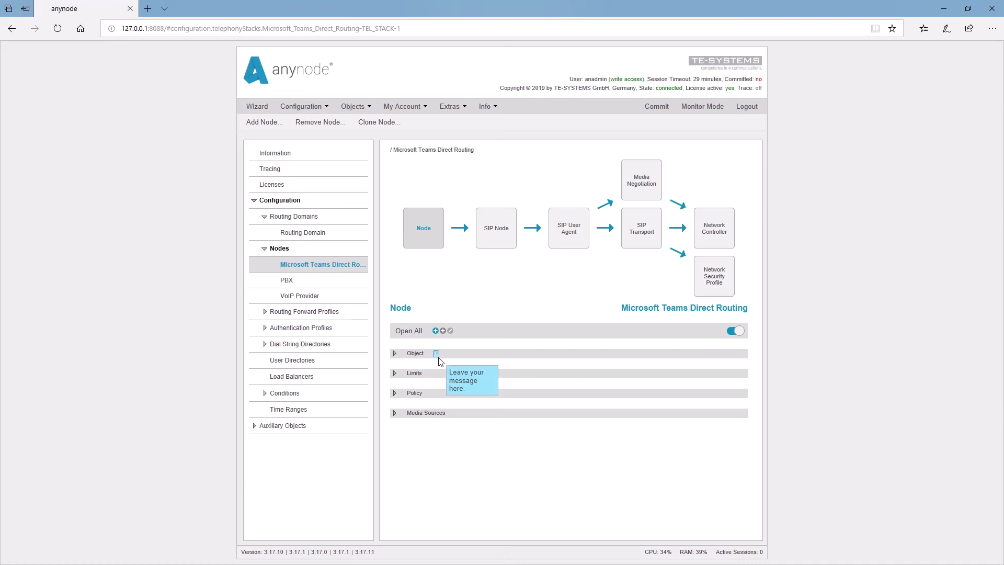